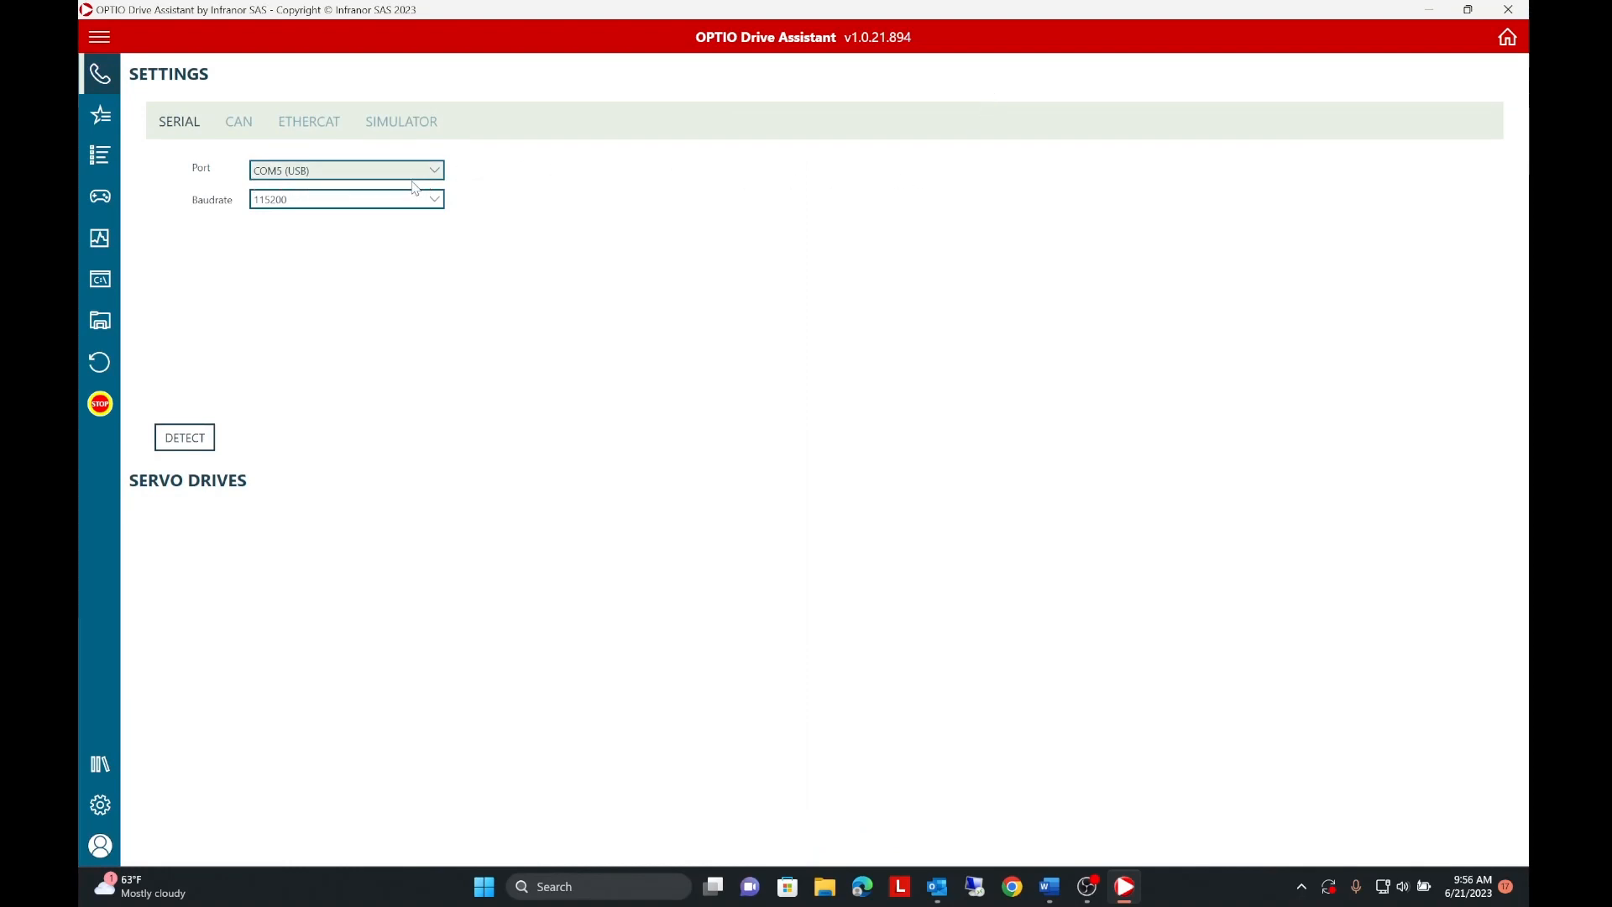
- Detect servo drives over serial port COM5 (USB) at 115200 baud and select the XtrapulsPacHP AK 230V 17A drive
click(446, 171)
click(383, 192)
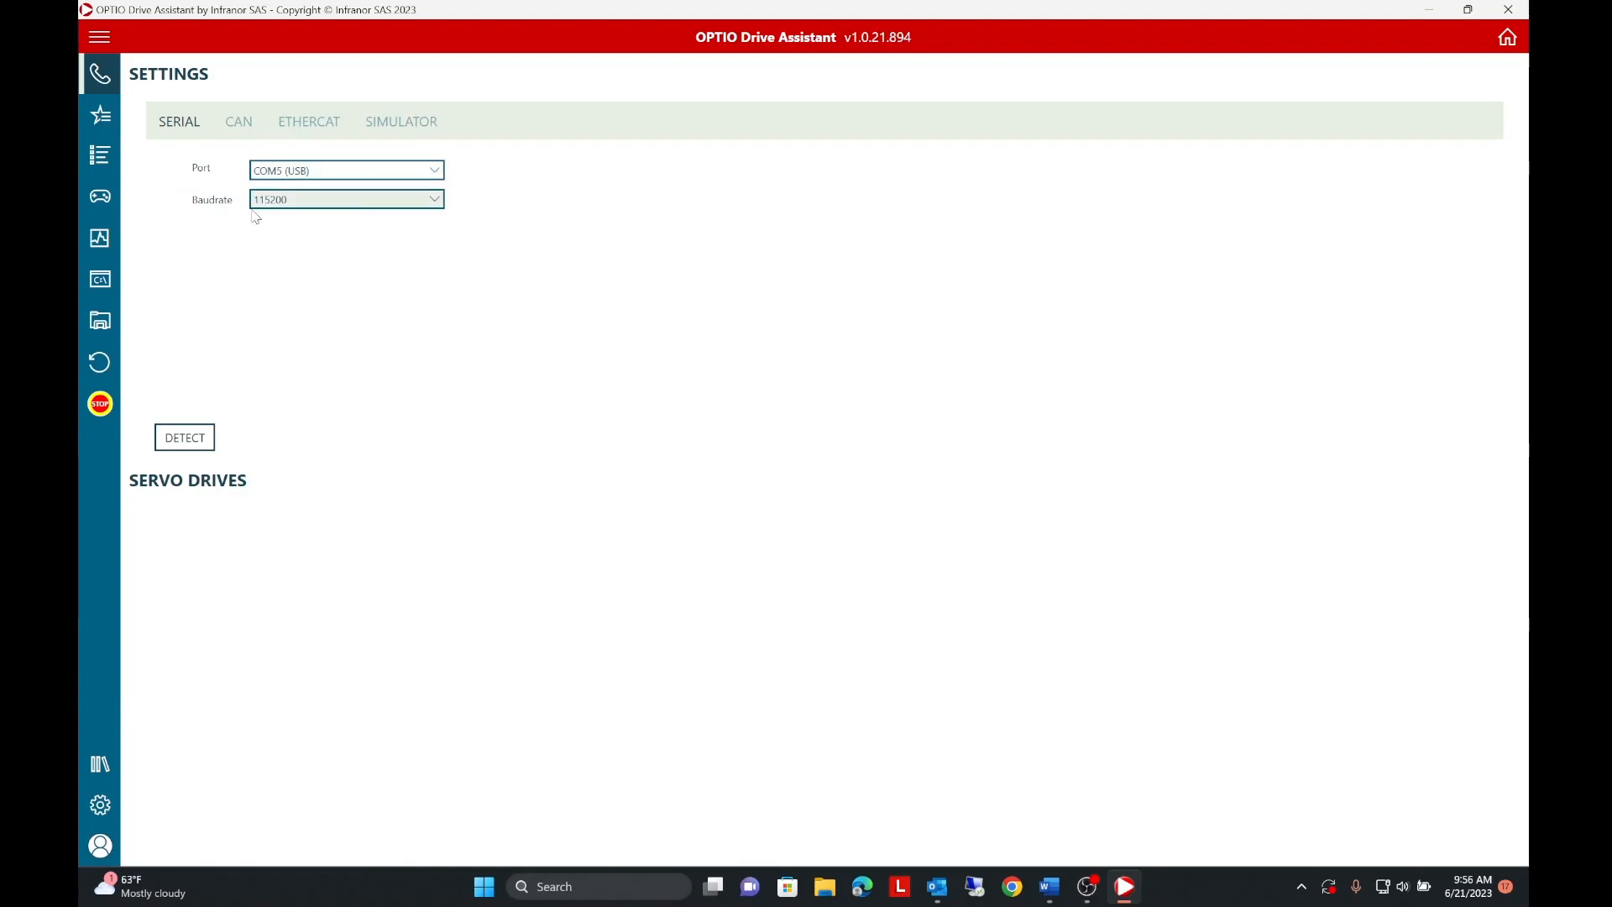
click(436, 204)
click(435, 204)
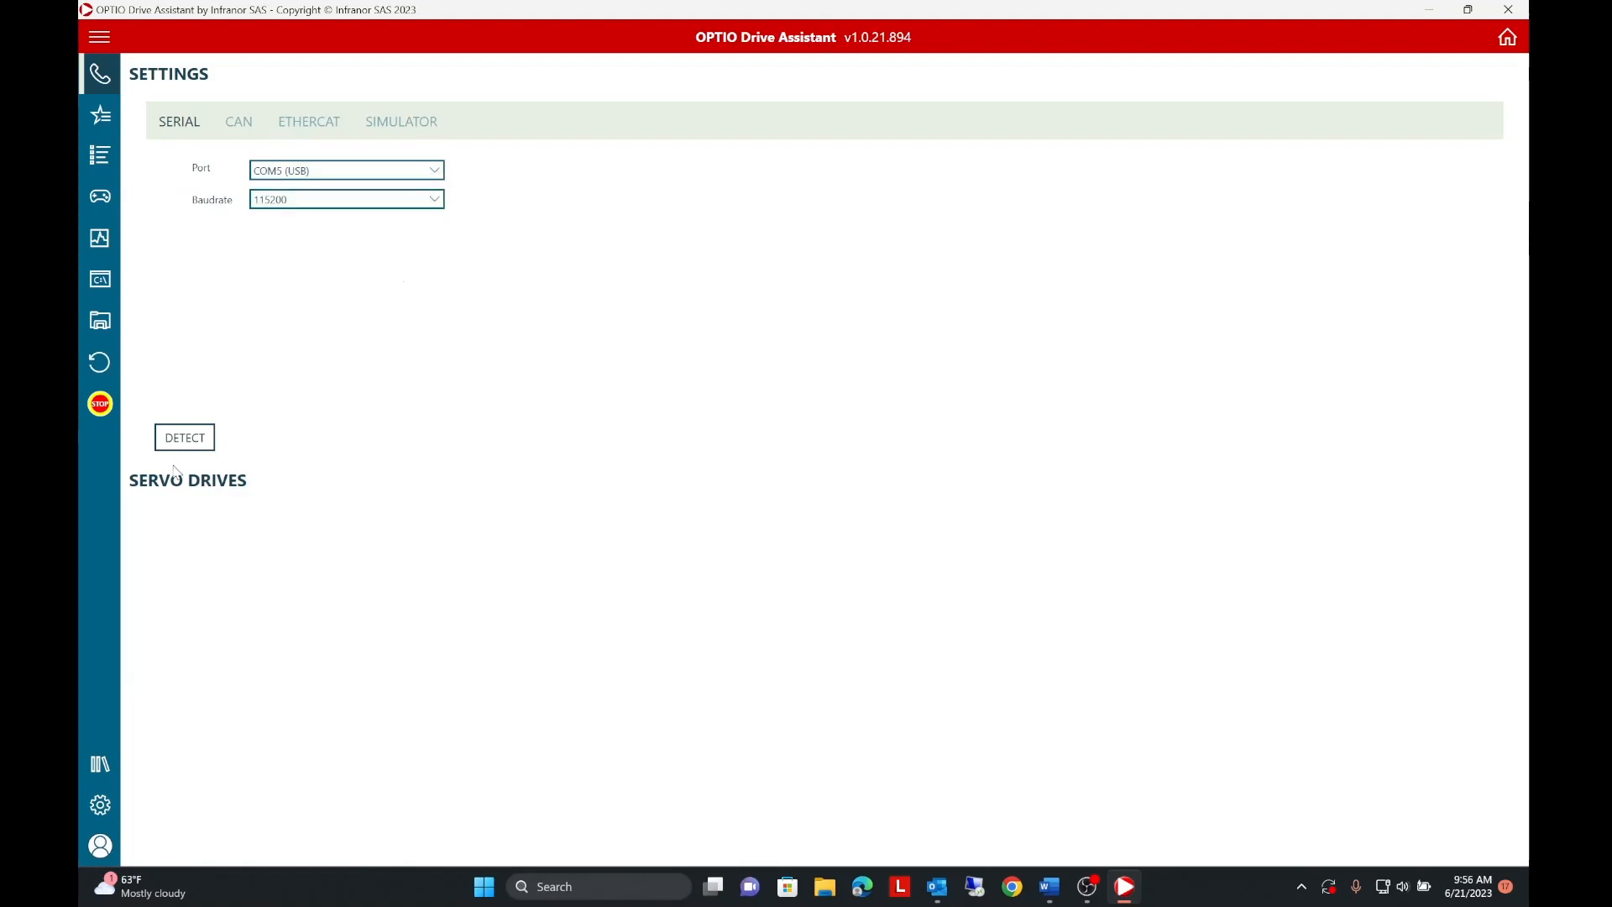
click(186, 442)
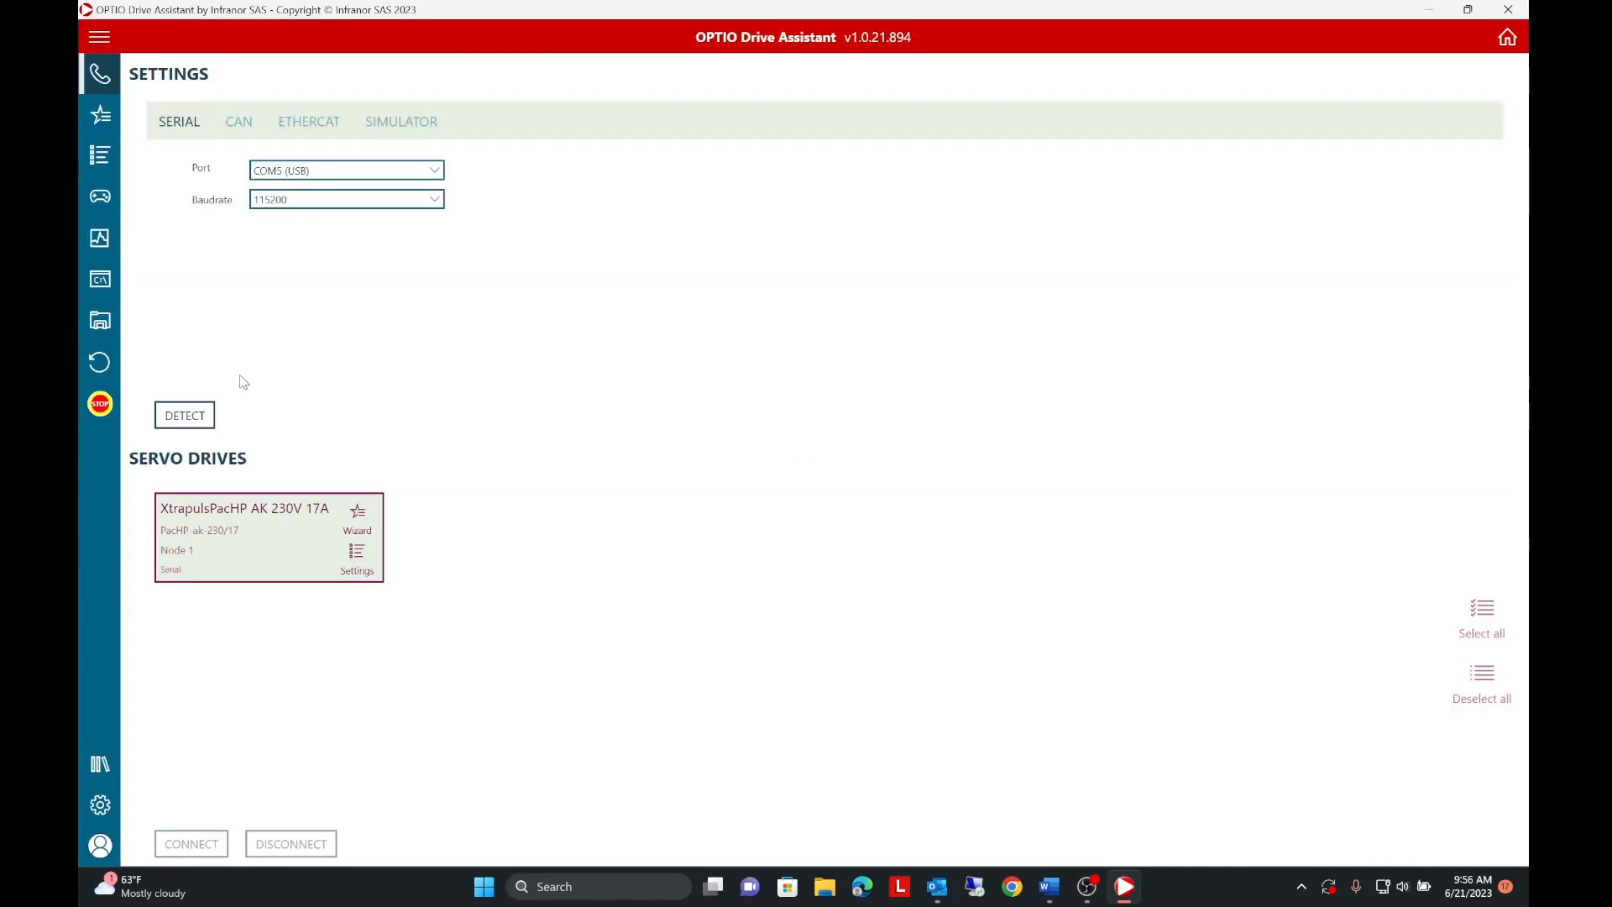
click(254, 513)
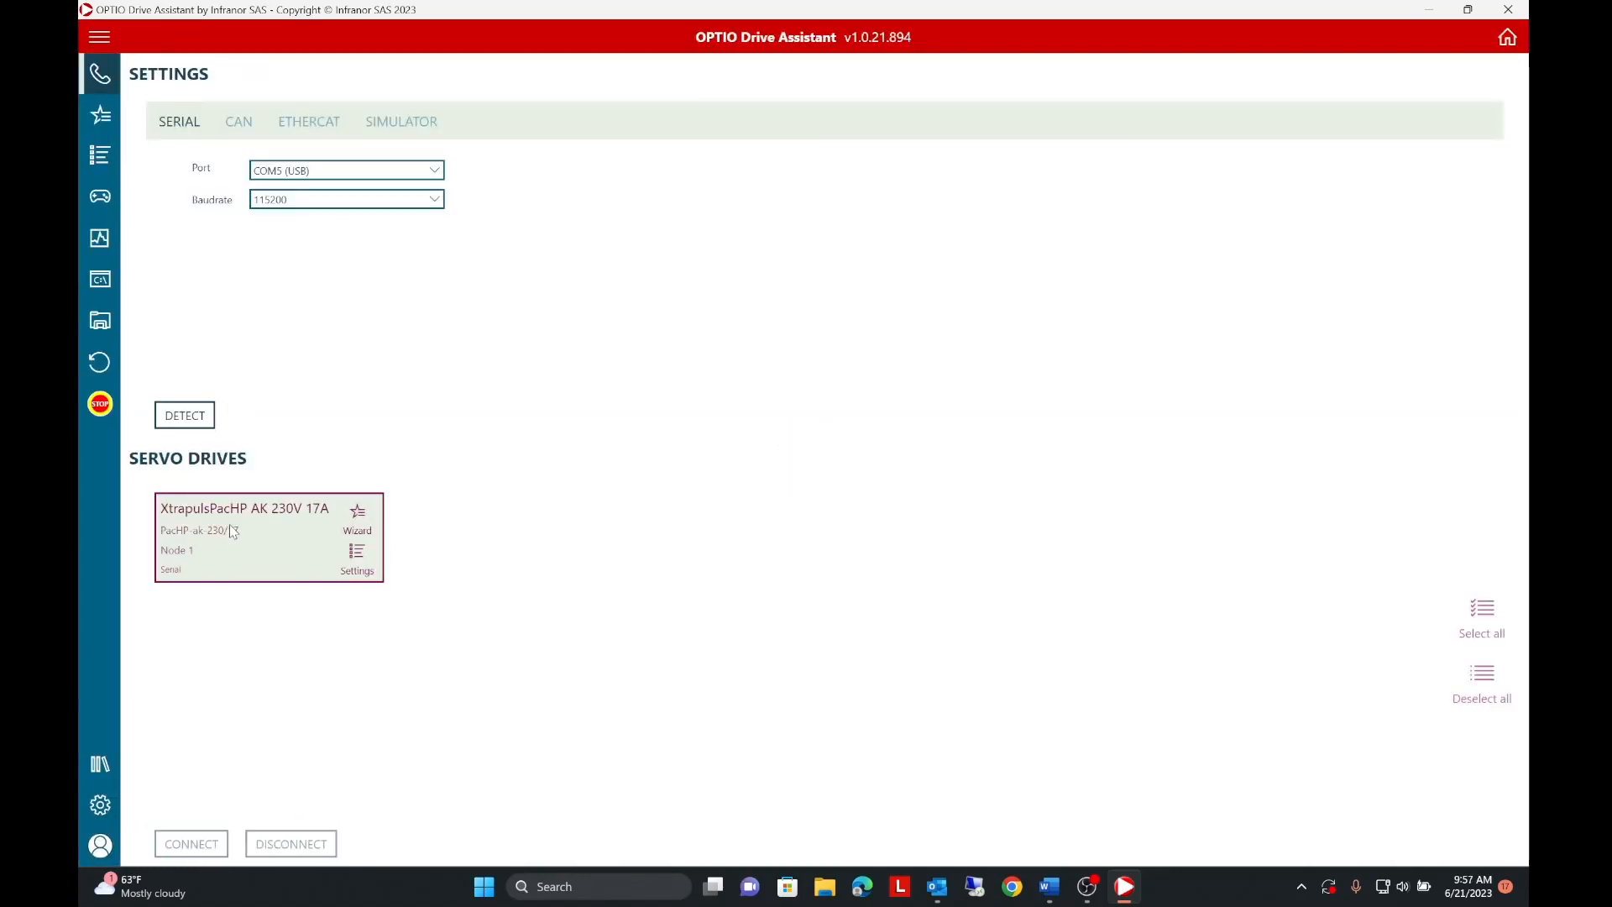
click(257, 520)
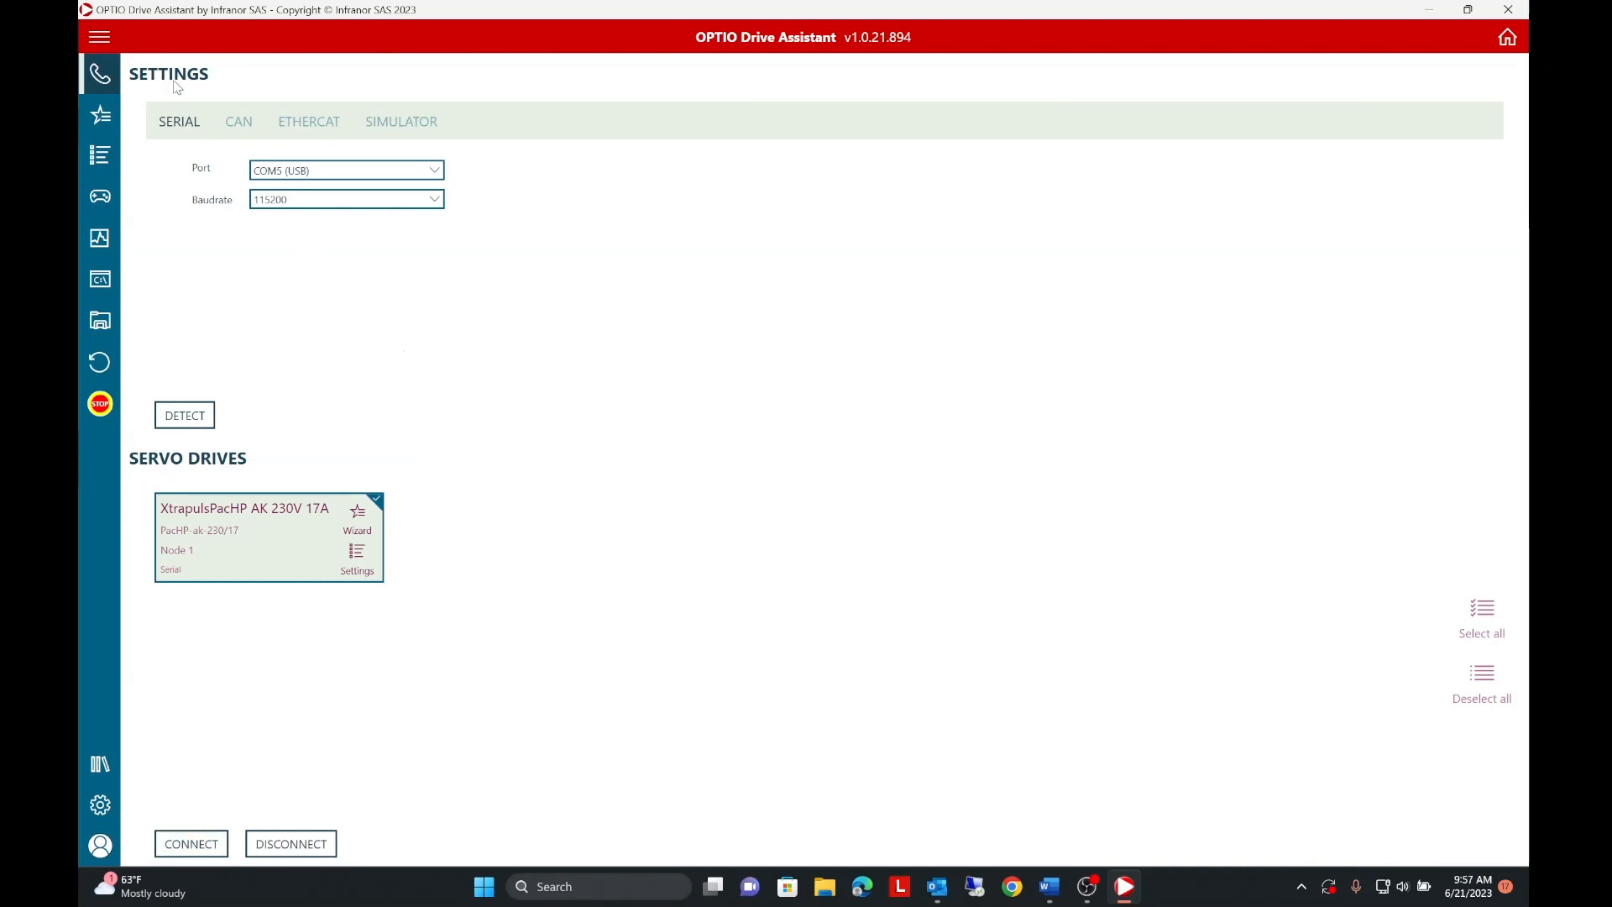
- Expand the navigation labels and review the CAN, EtherCAT and Simulator communication settings
click(100, 39)
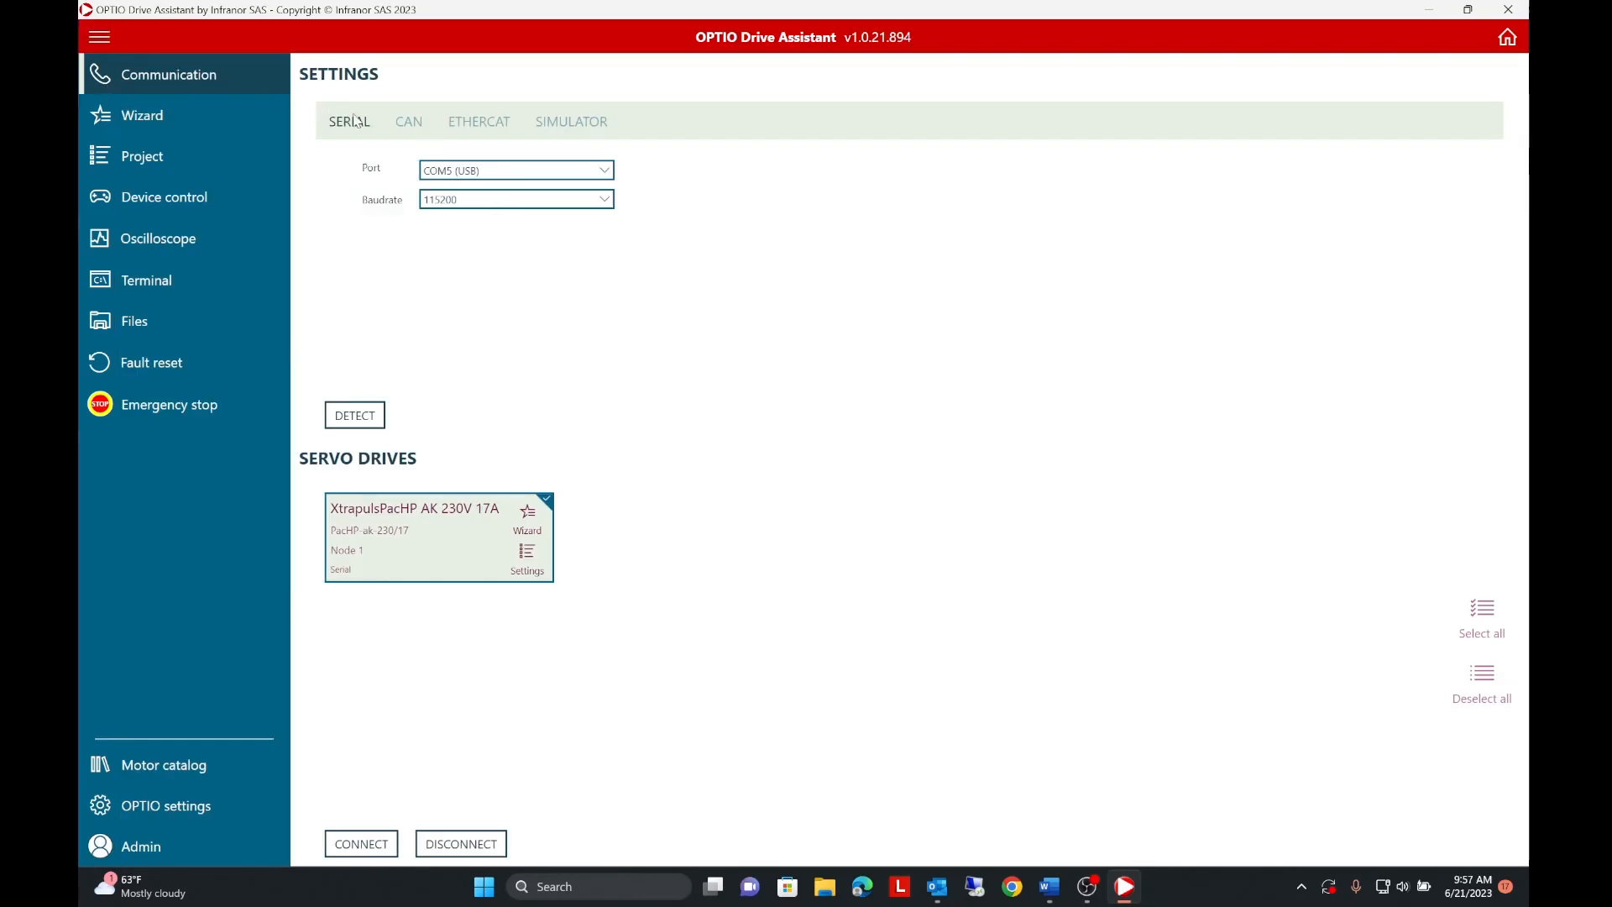
click(406, 123)
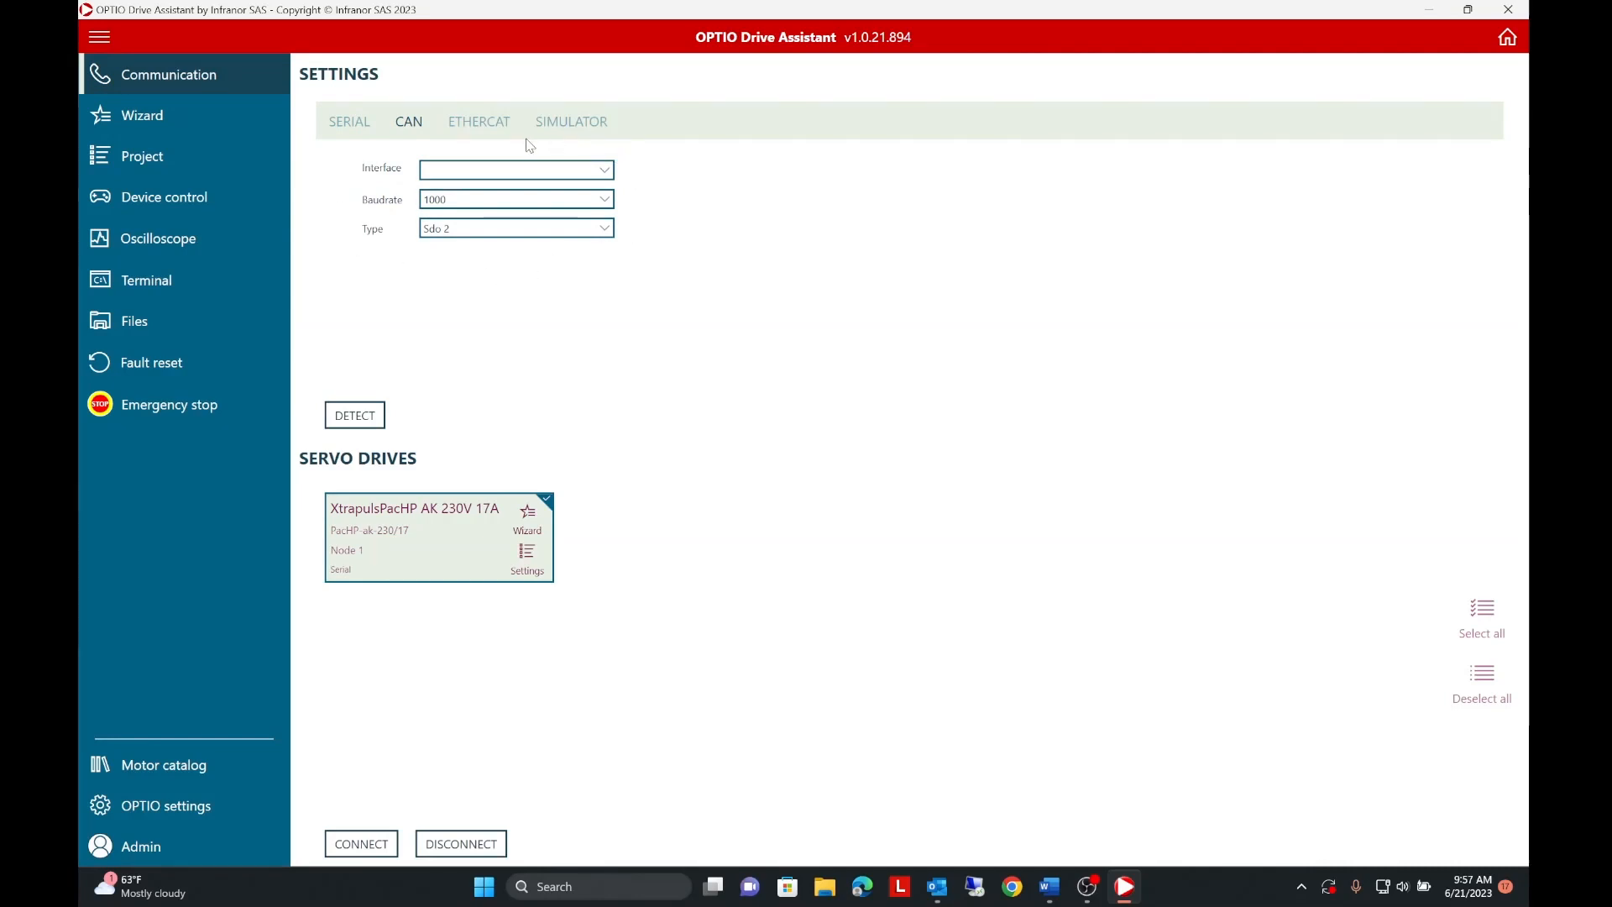
click(487, 126)
click(480, 123)
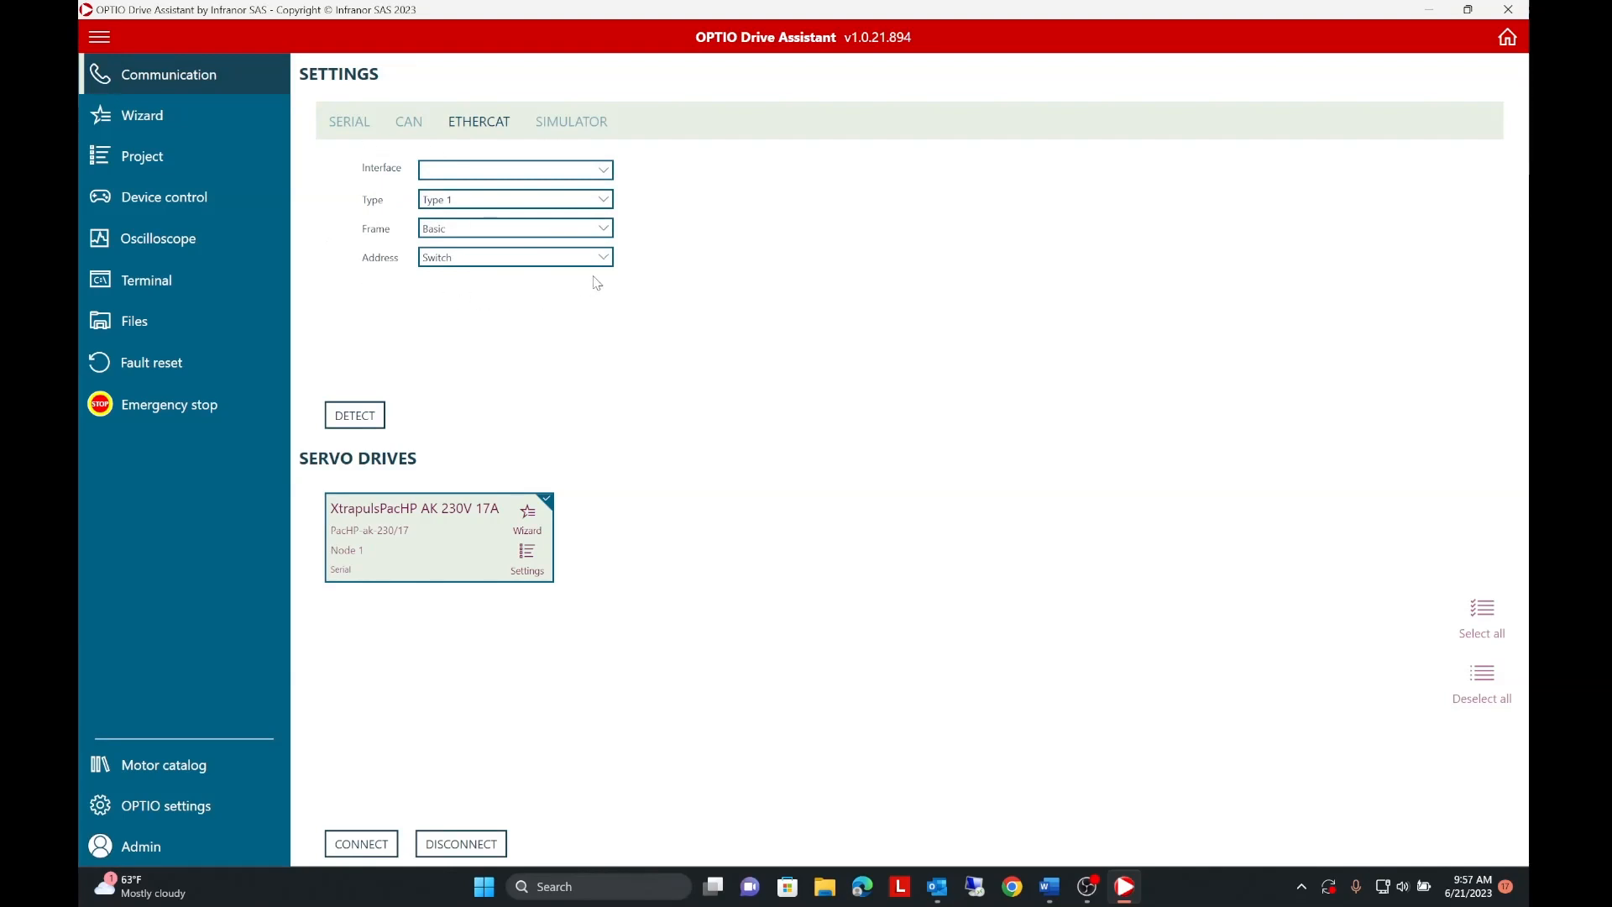
click(574, 123)
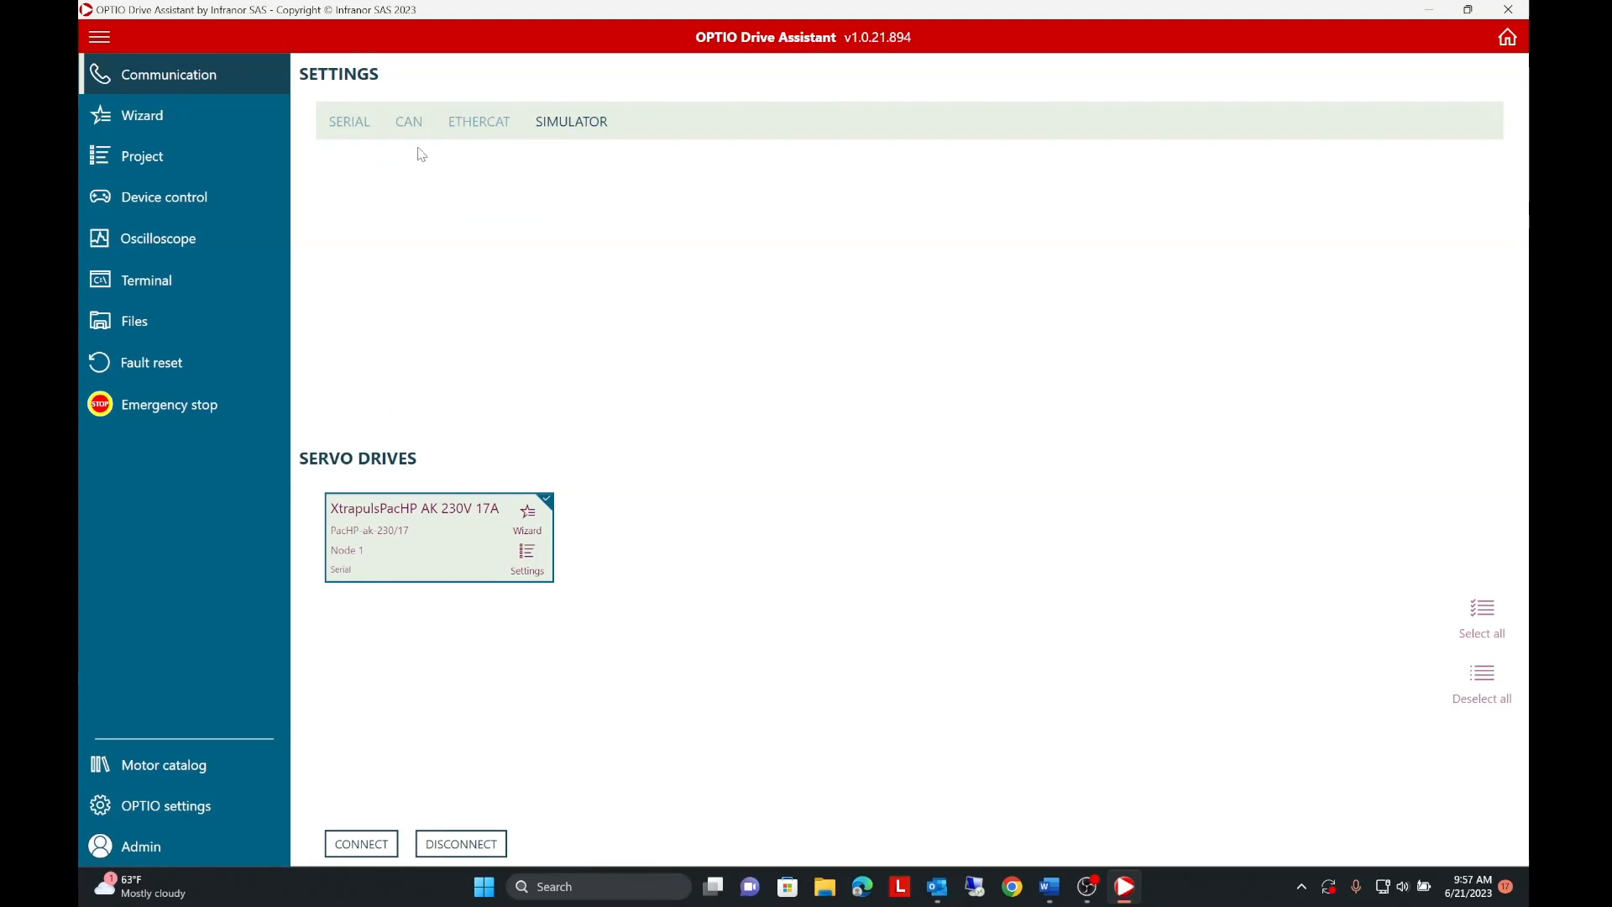
- Look at the servo drive configuration wizard and the project's list of drive parameter sections
click(264, 118)
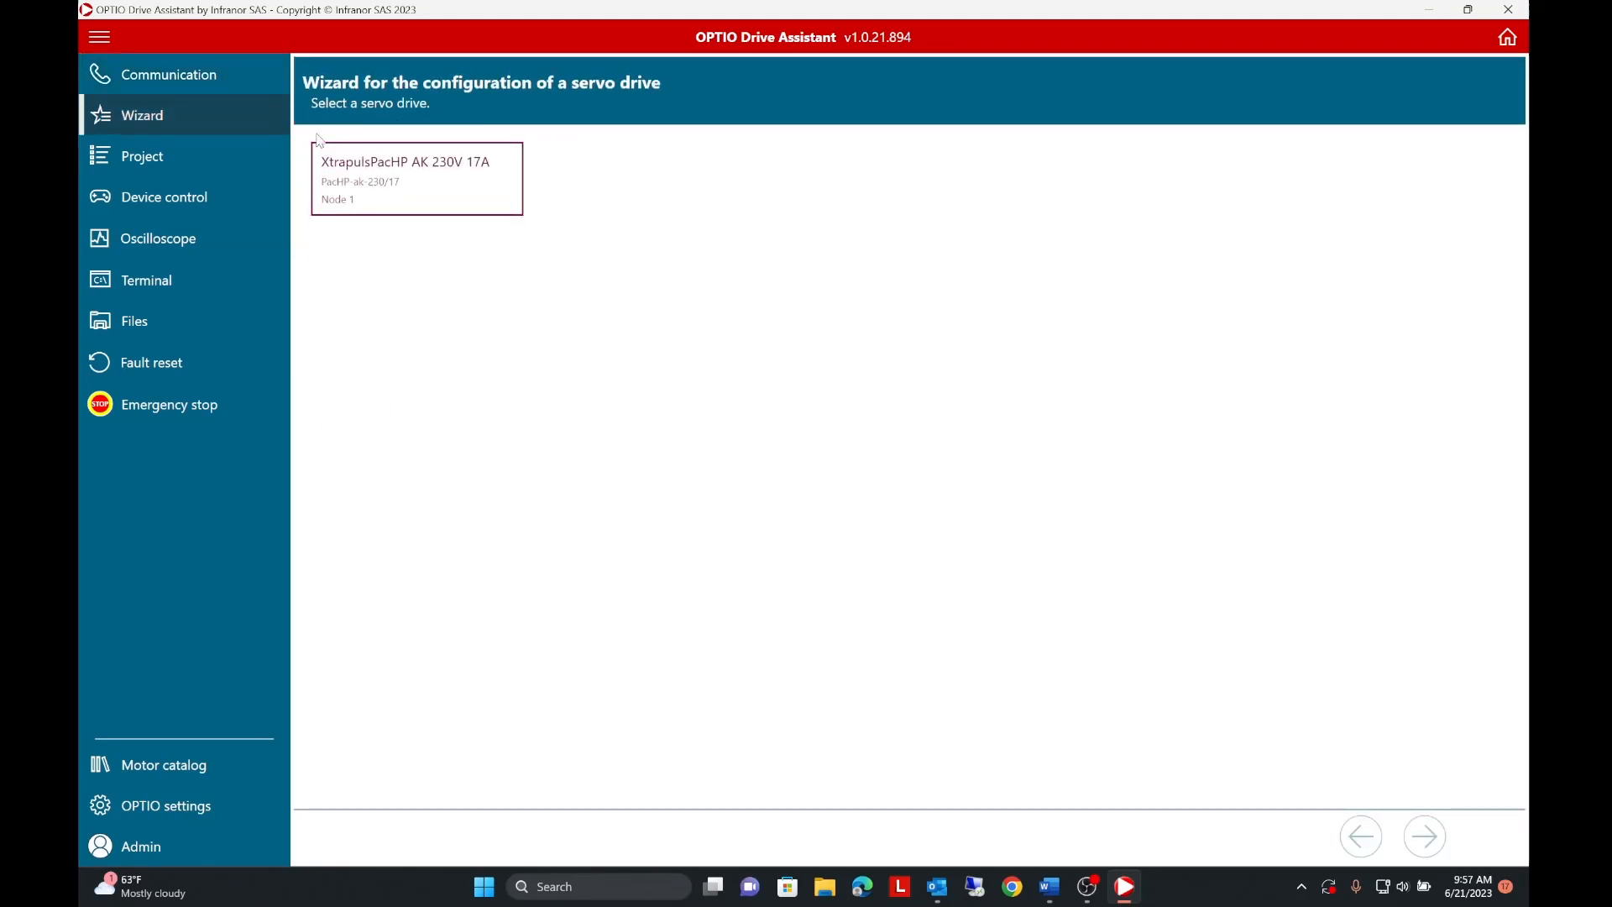
click(259, 160)
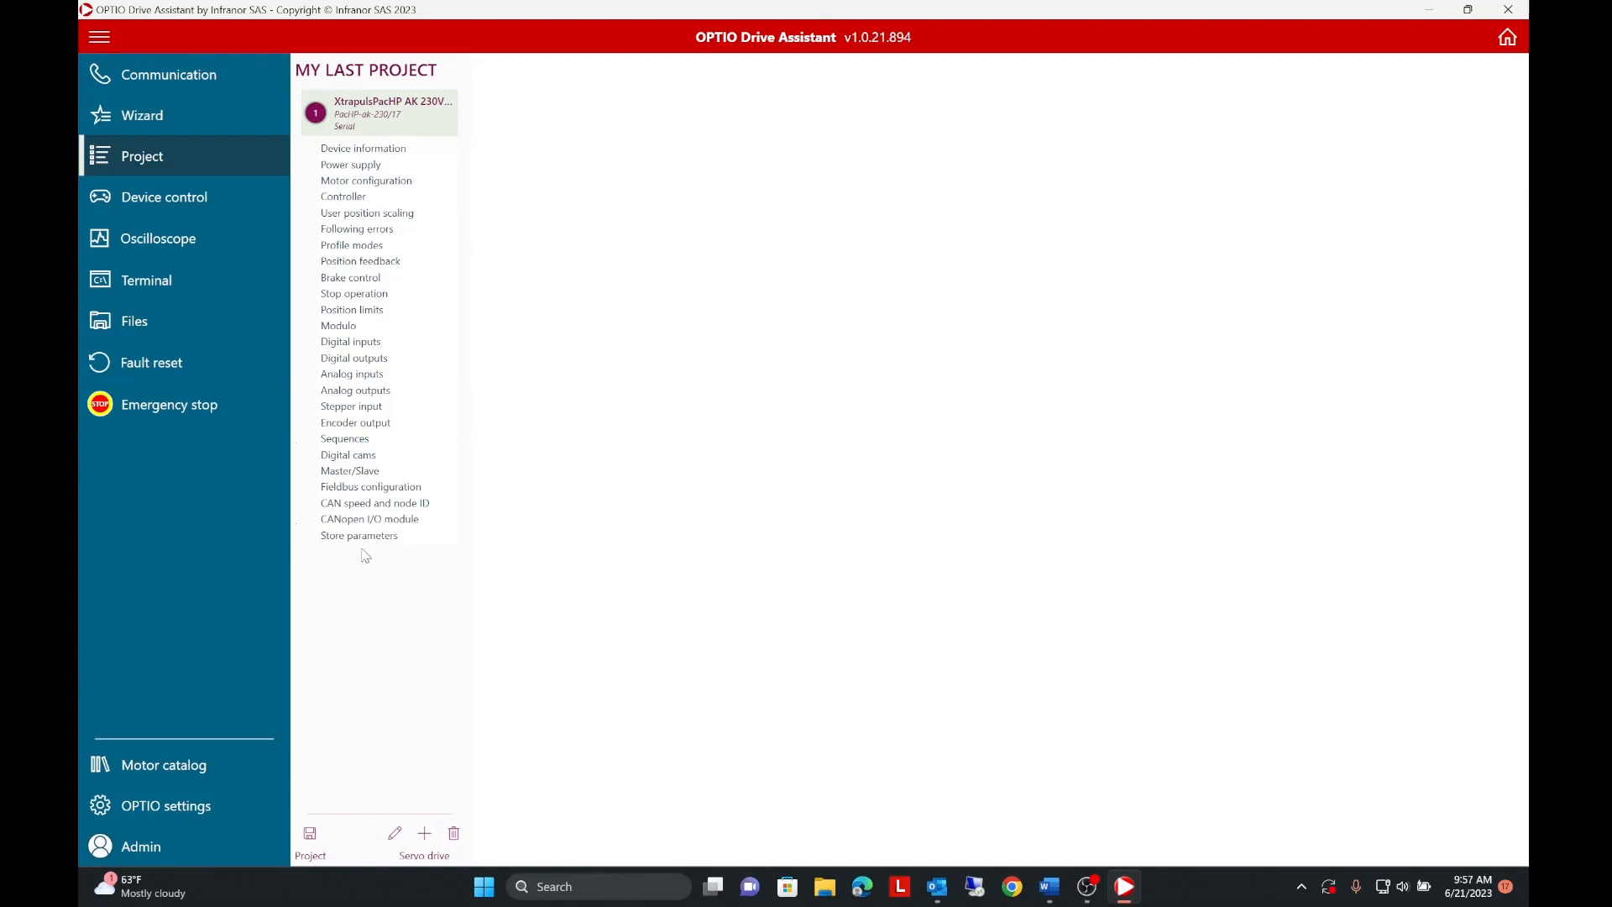
- View the drive's device control, detach it into a separate window, reposition that window and close it
click(180, 194)
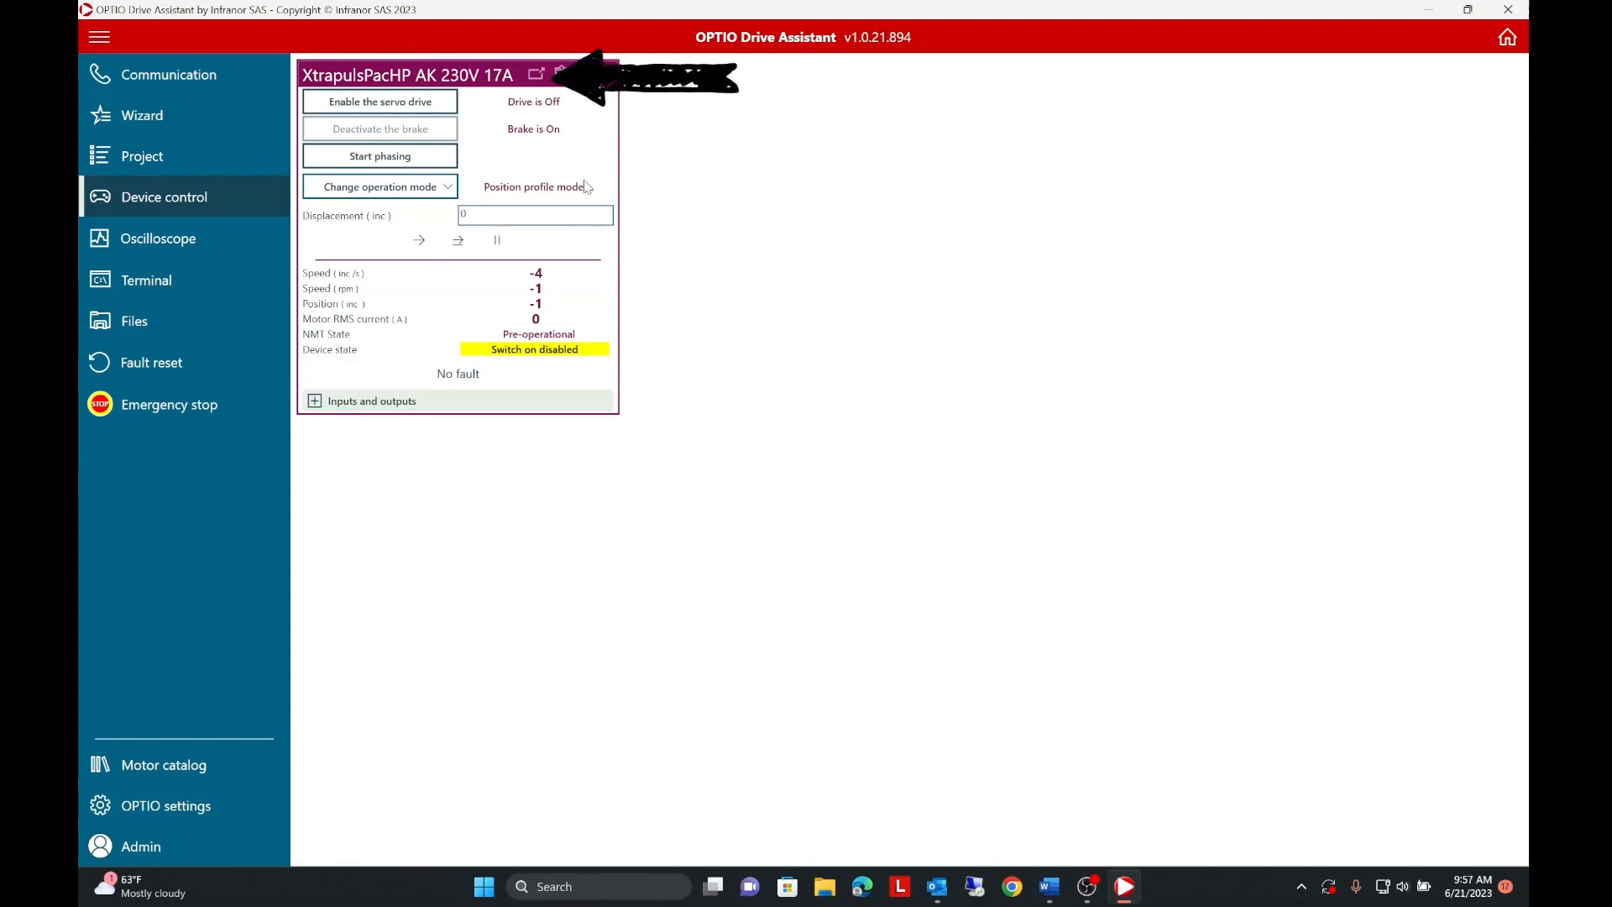
click(538, 76)
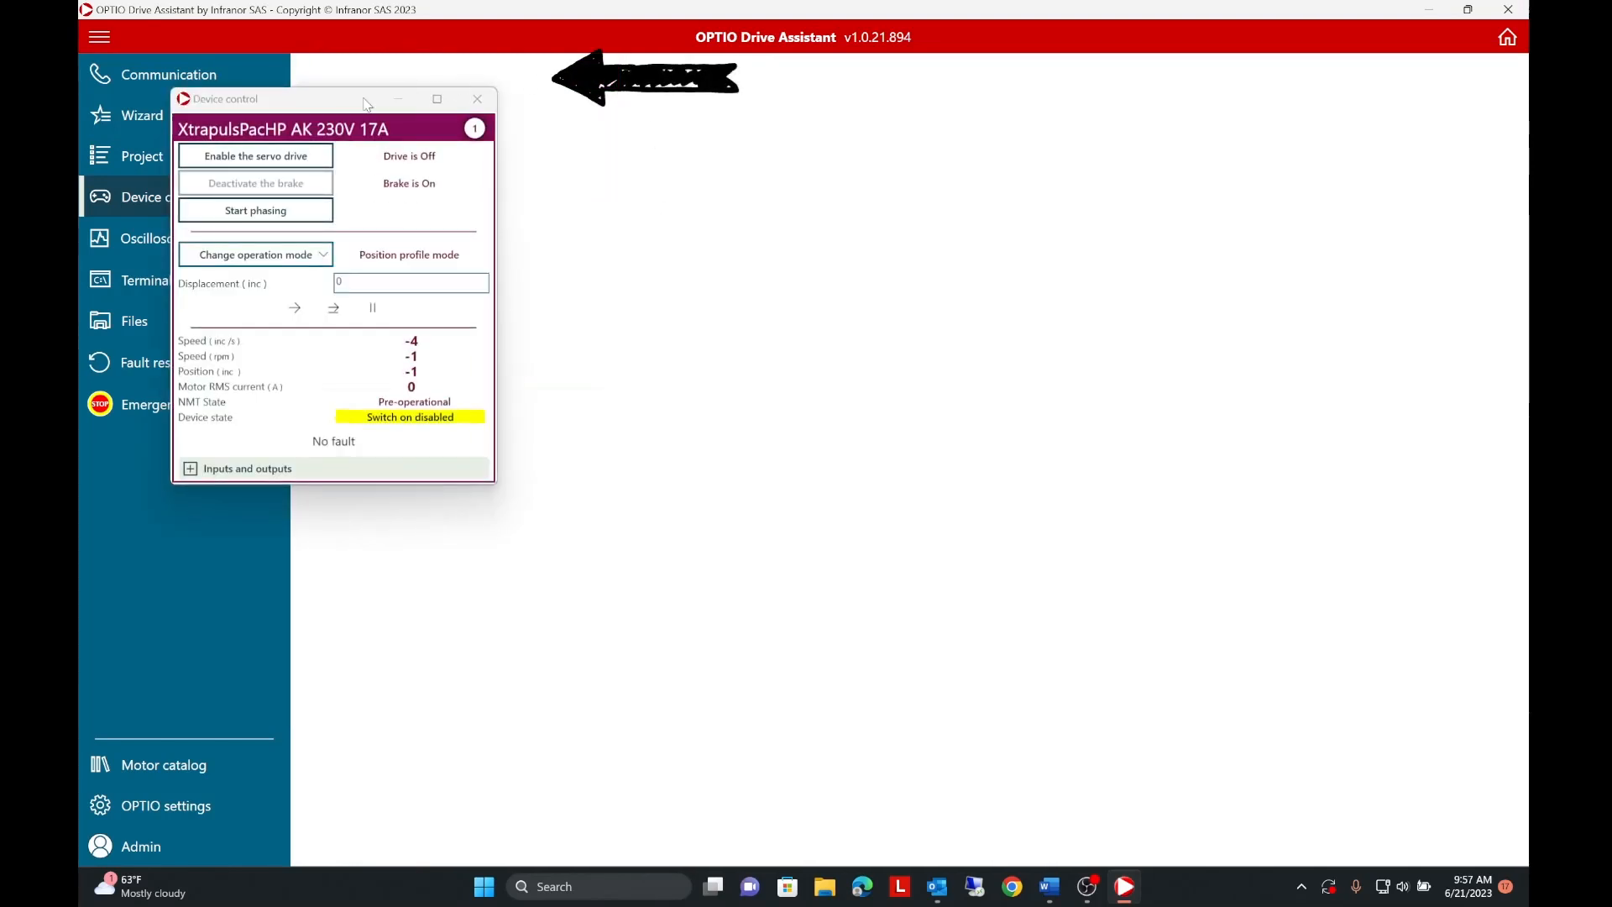
drag(352, 105, 774, 117)
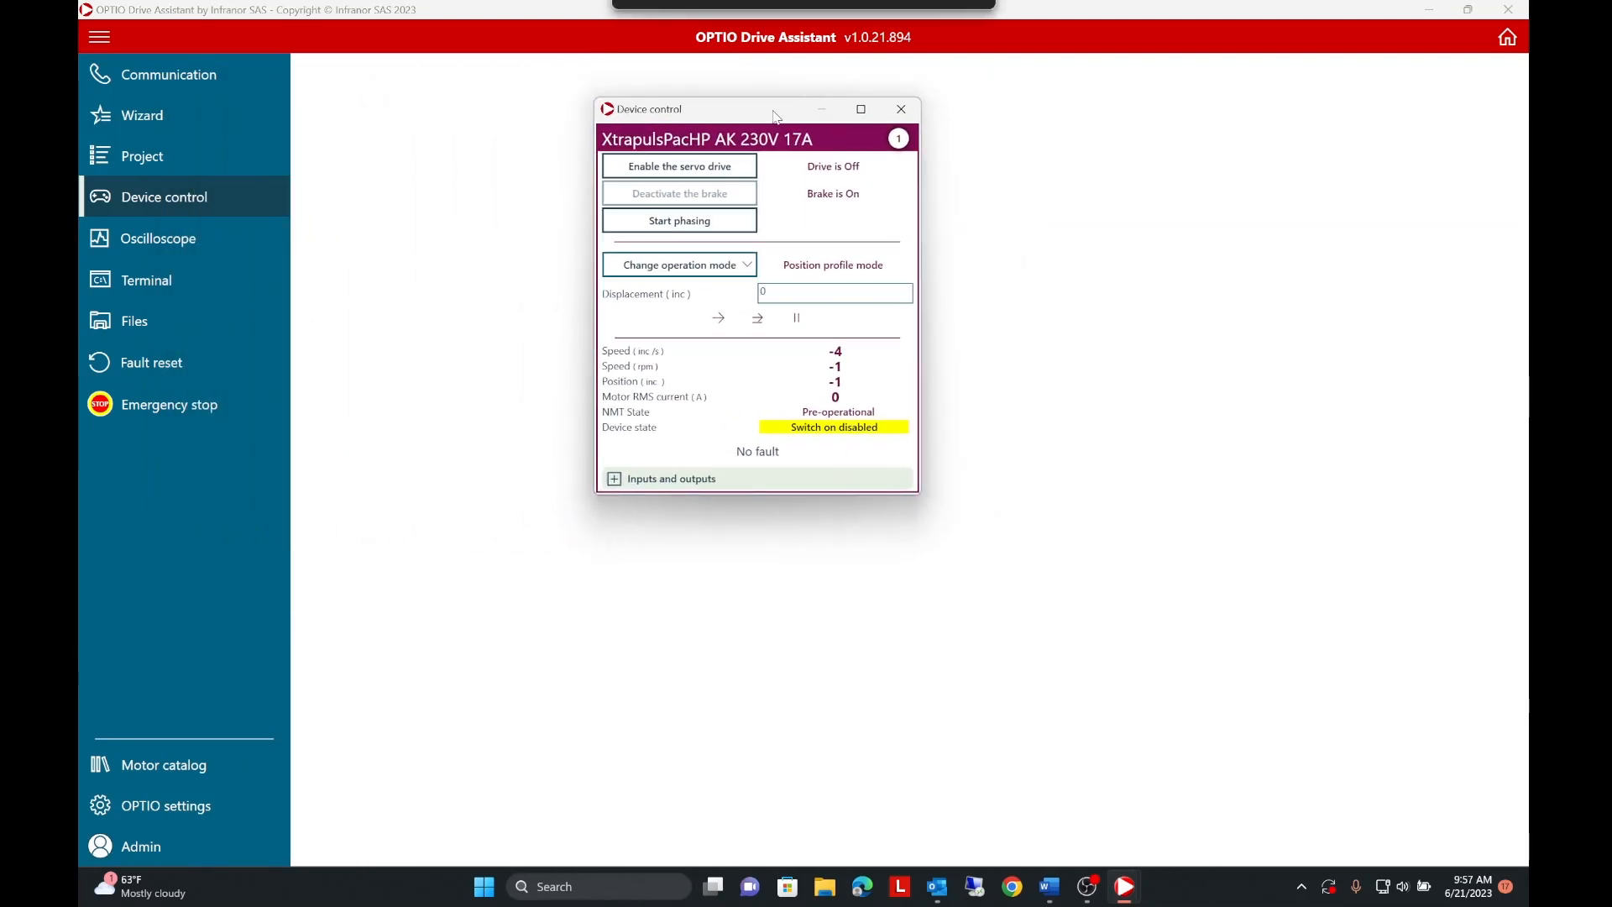
click(901, 110)
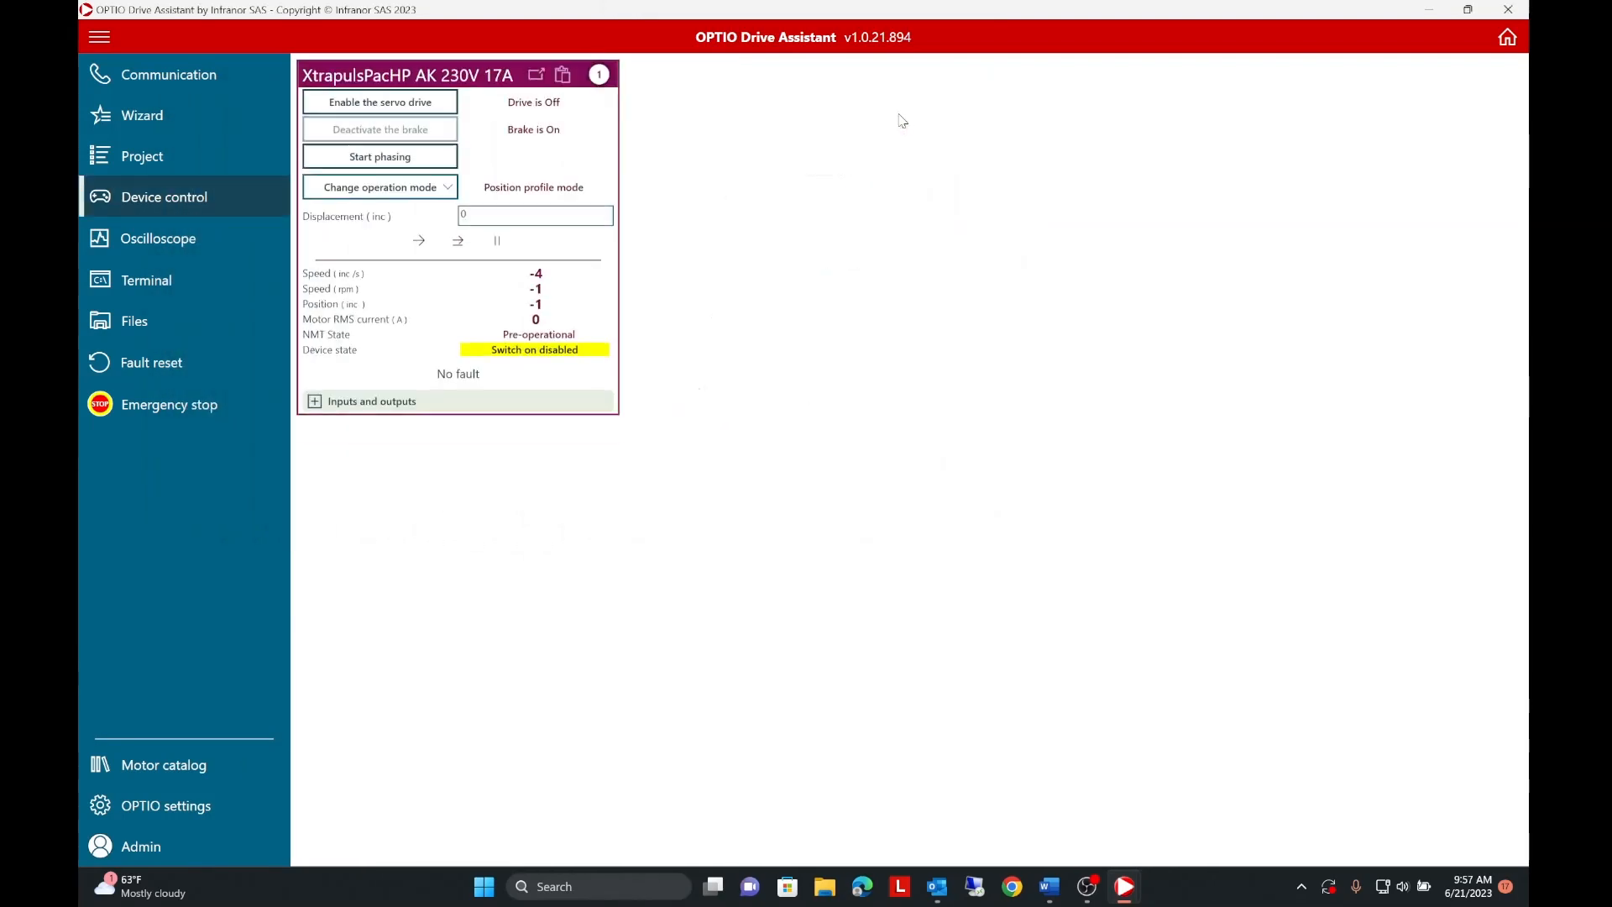
- Open the oscilloscope, skip its intro, view the drive's available signals for channel 1 without assigning one, and close it
click(223, 252)
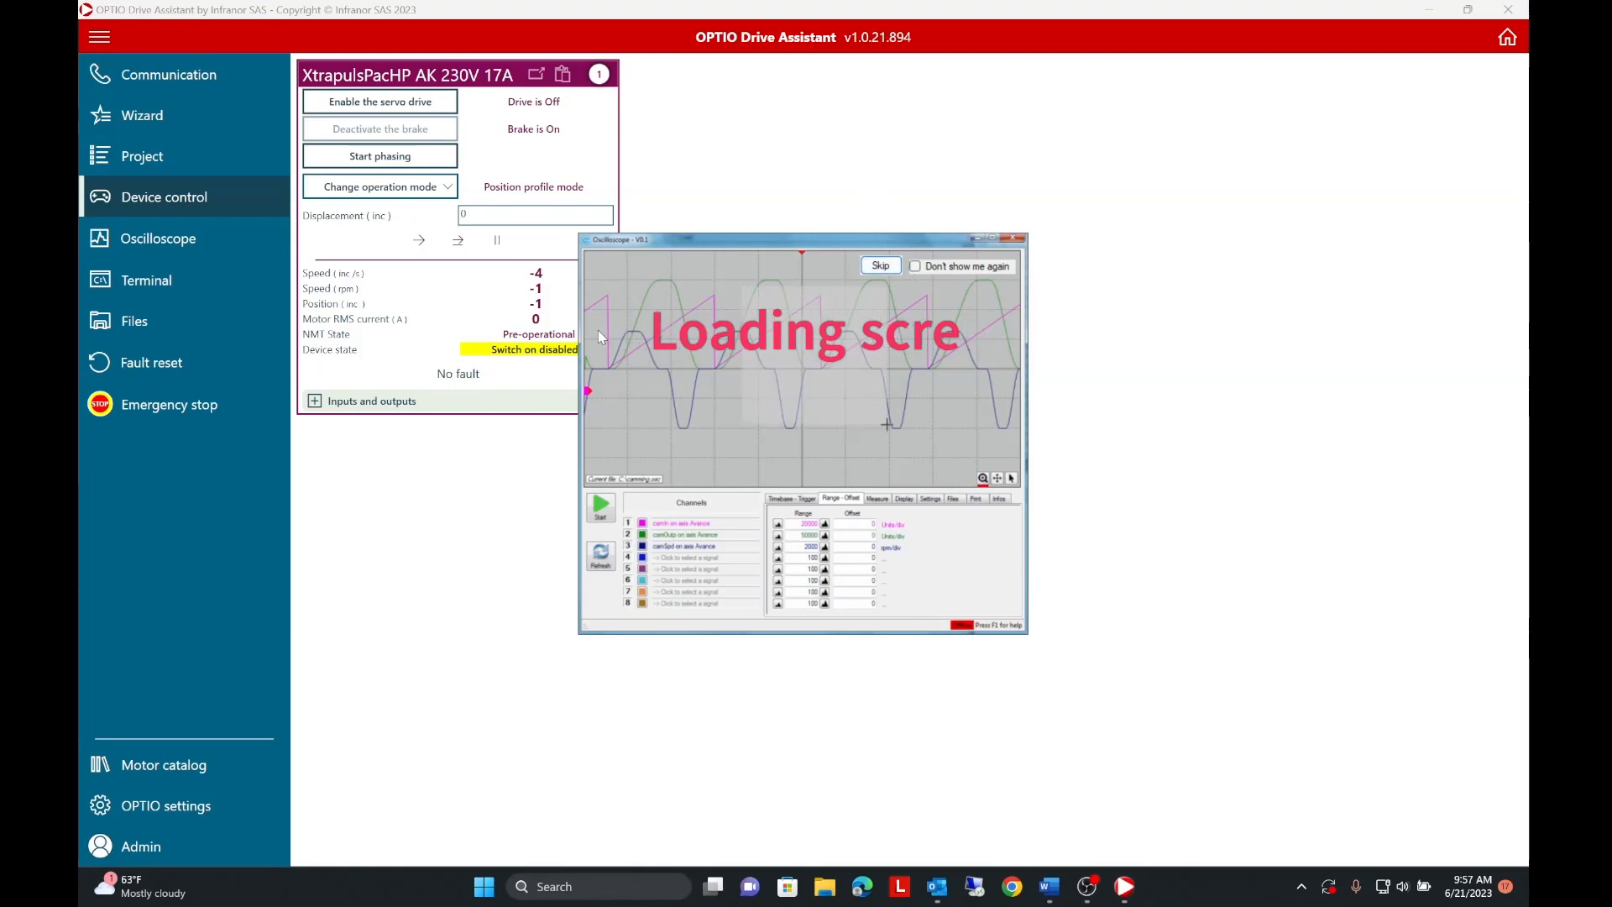
click(882, 267)
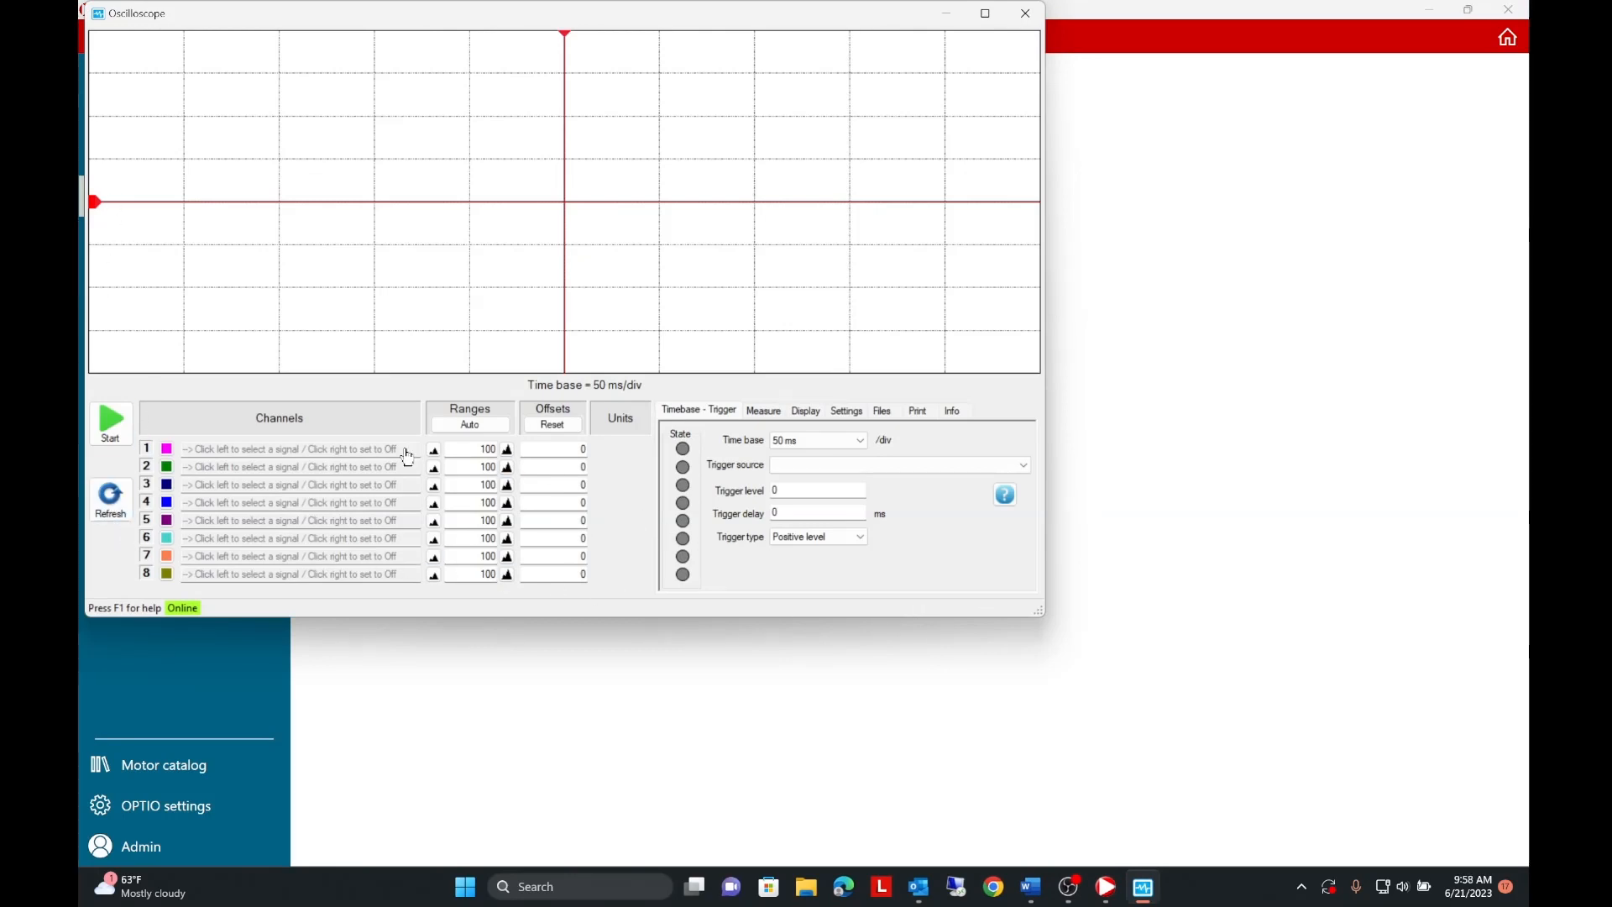
click(258, 457)
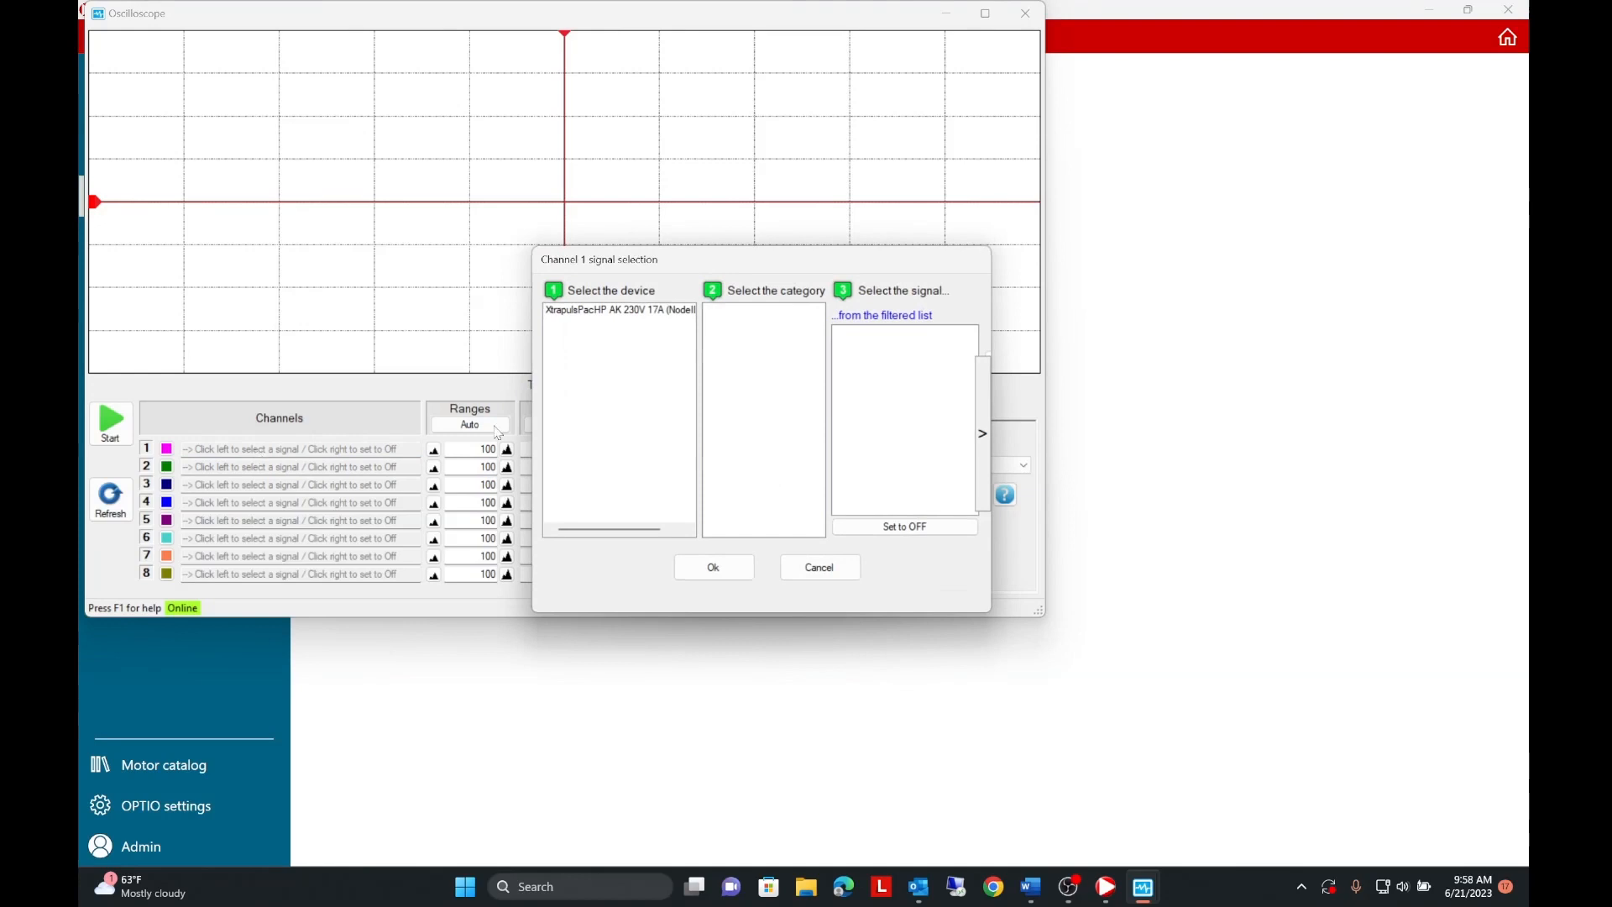
click(631, 310)
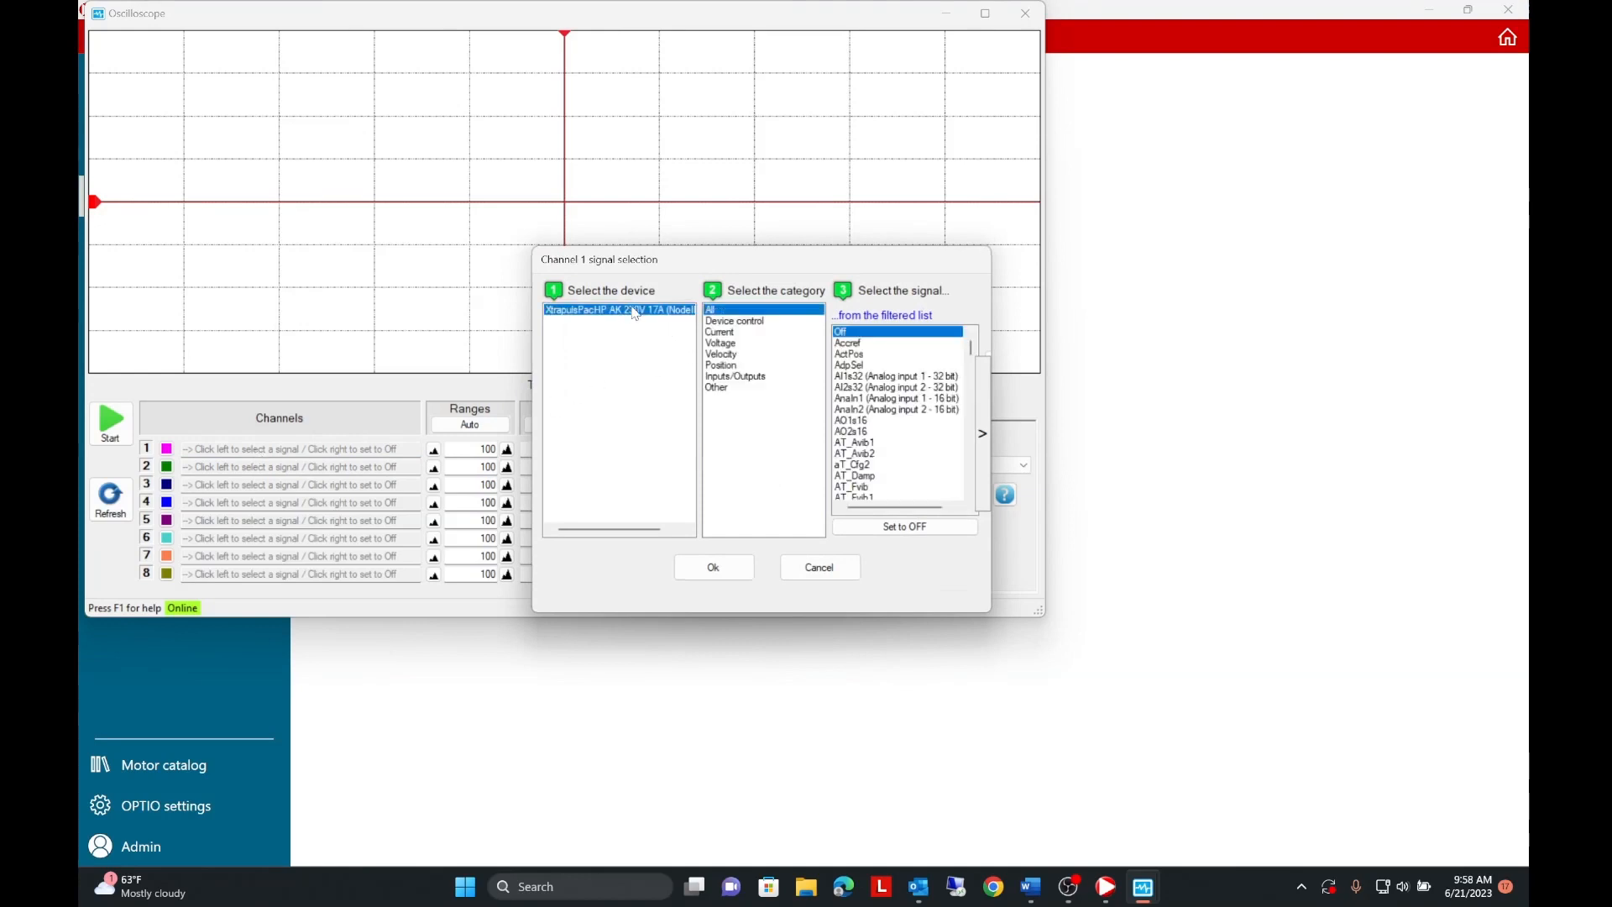
click(815, 580)
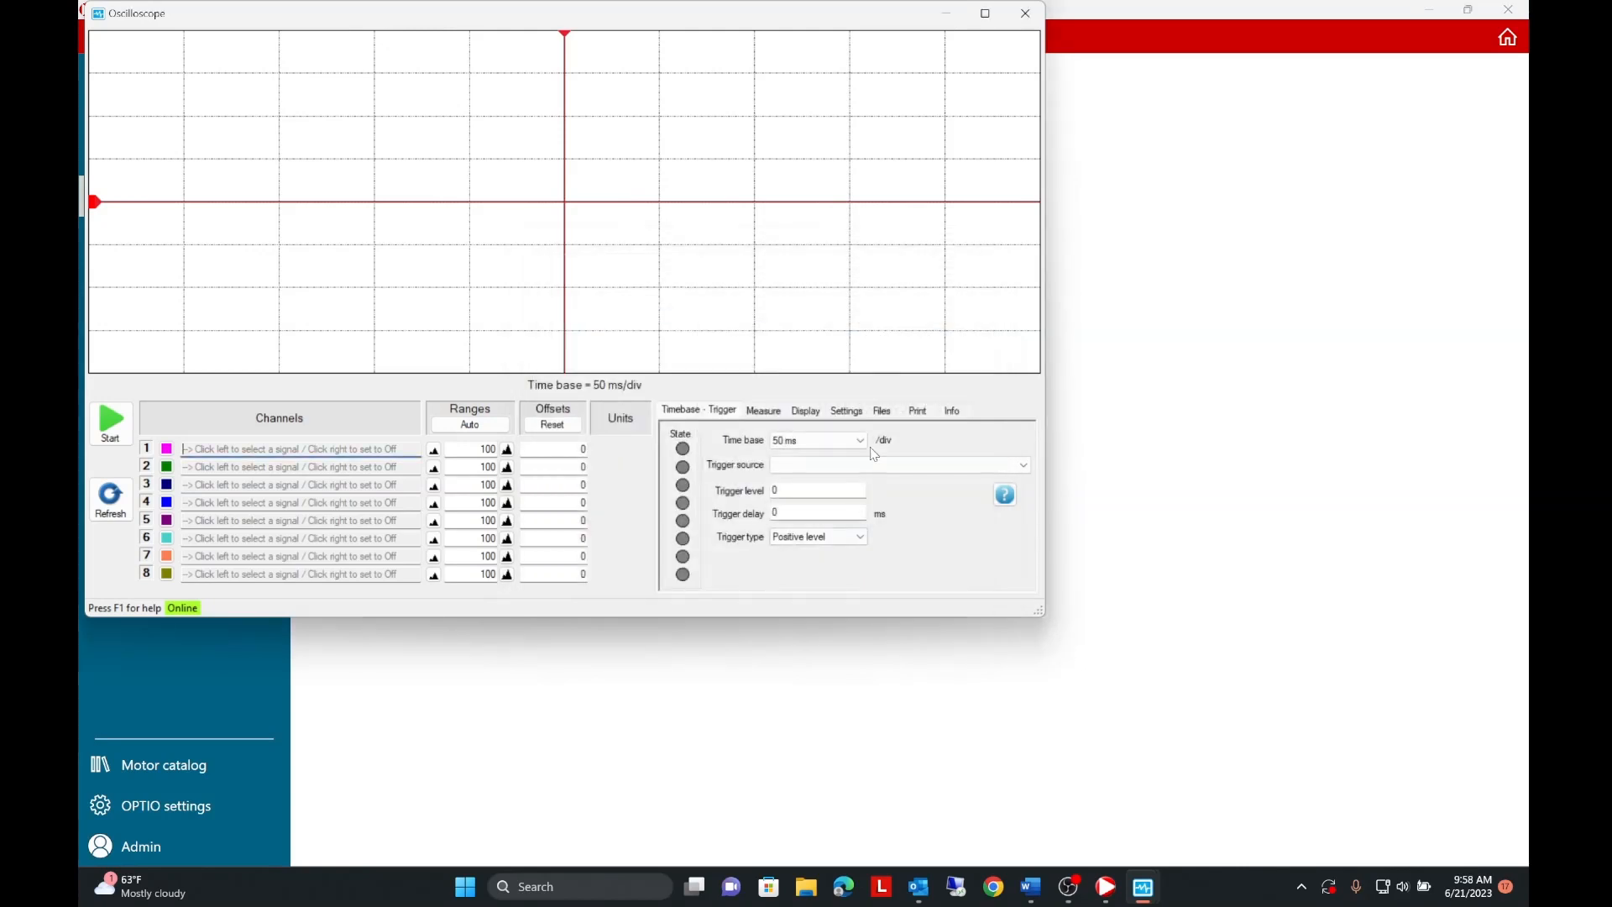
click(1024, 14)
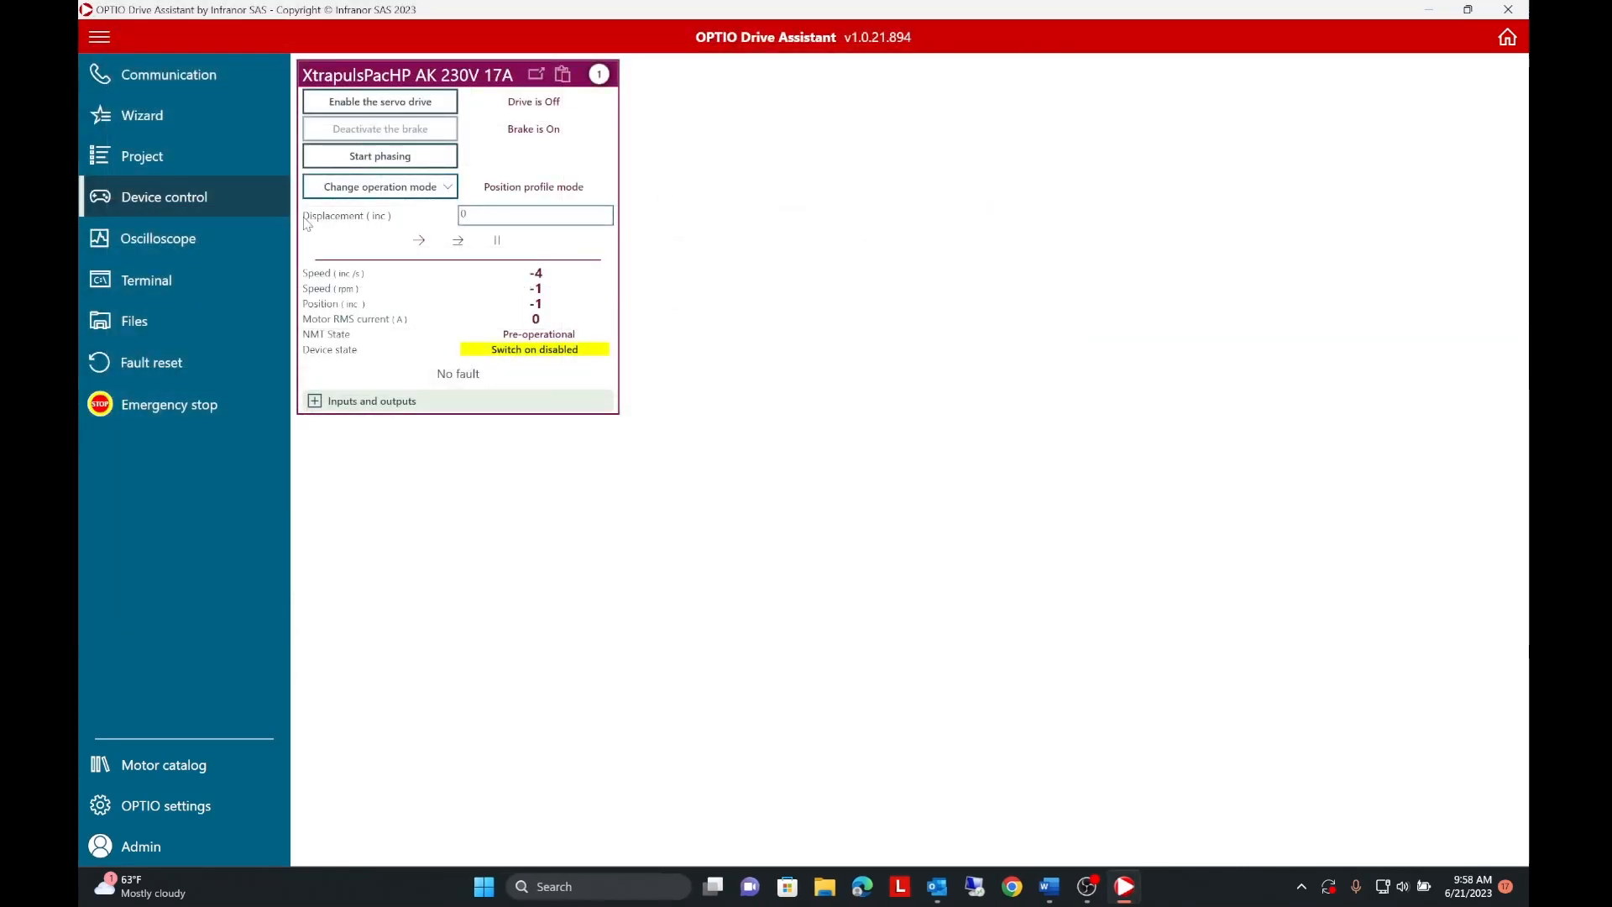
- Open the drive's terminal and browse the list of readable objects without choosing one
click(191, 281)
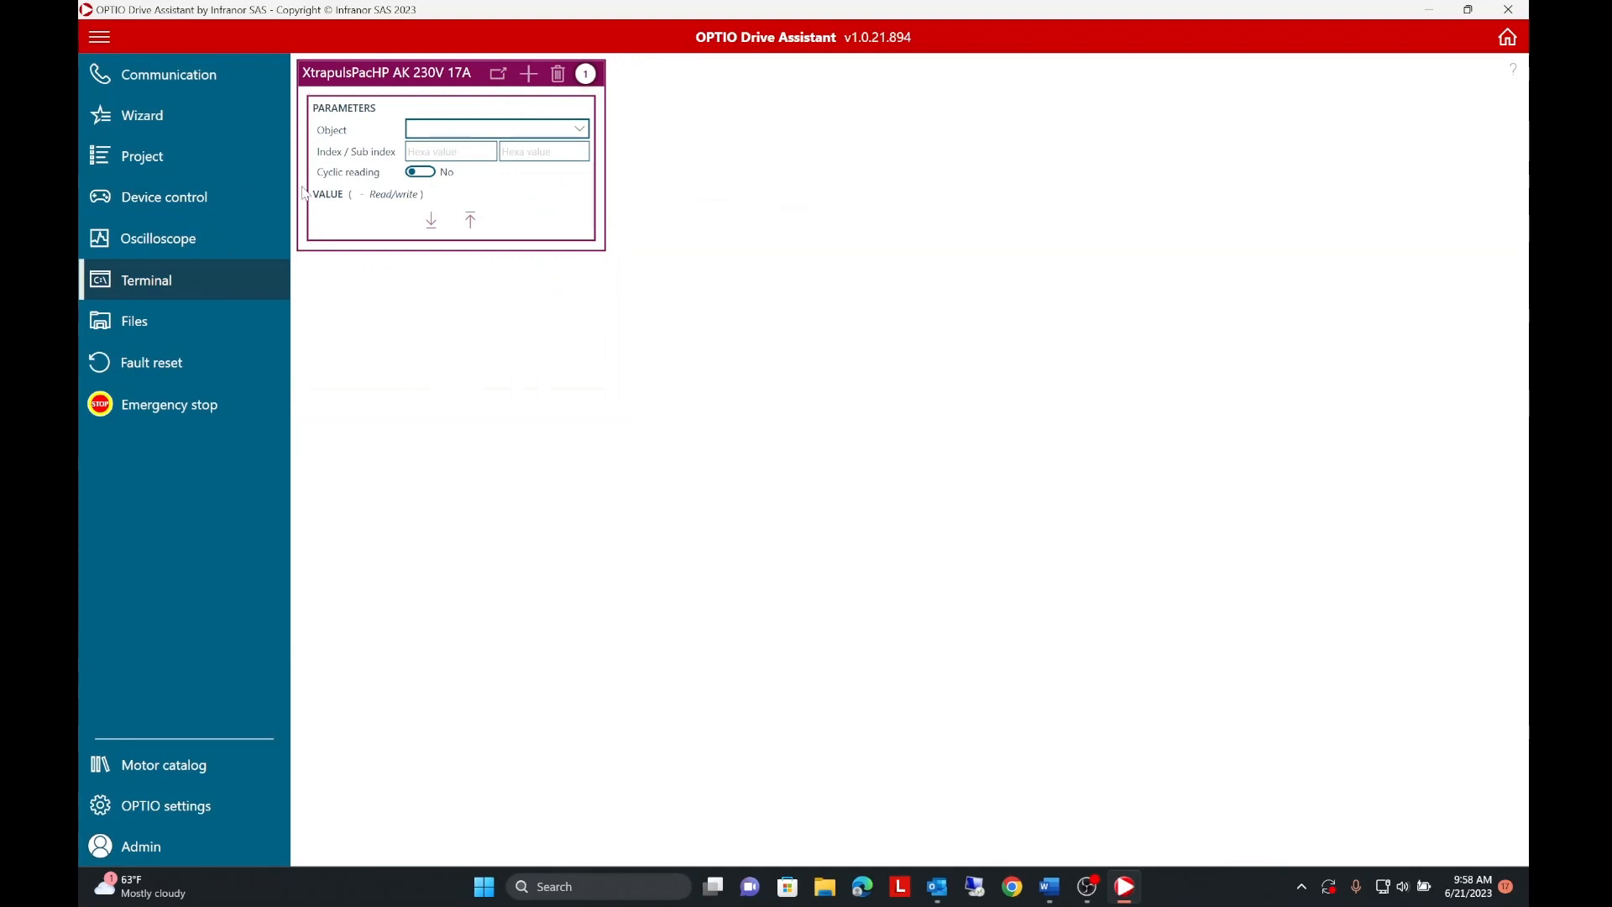
click(582, 139)
scroll(495, 219, down, 1)
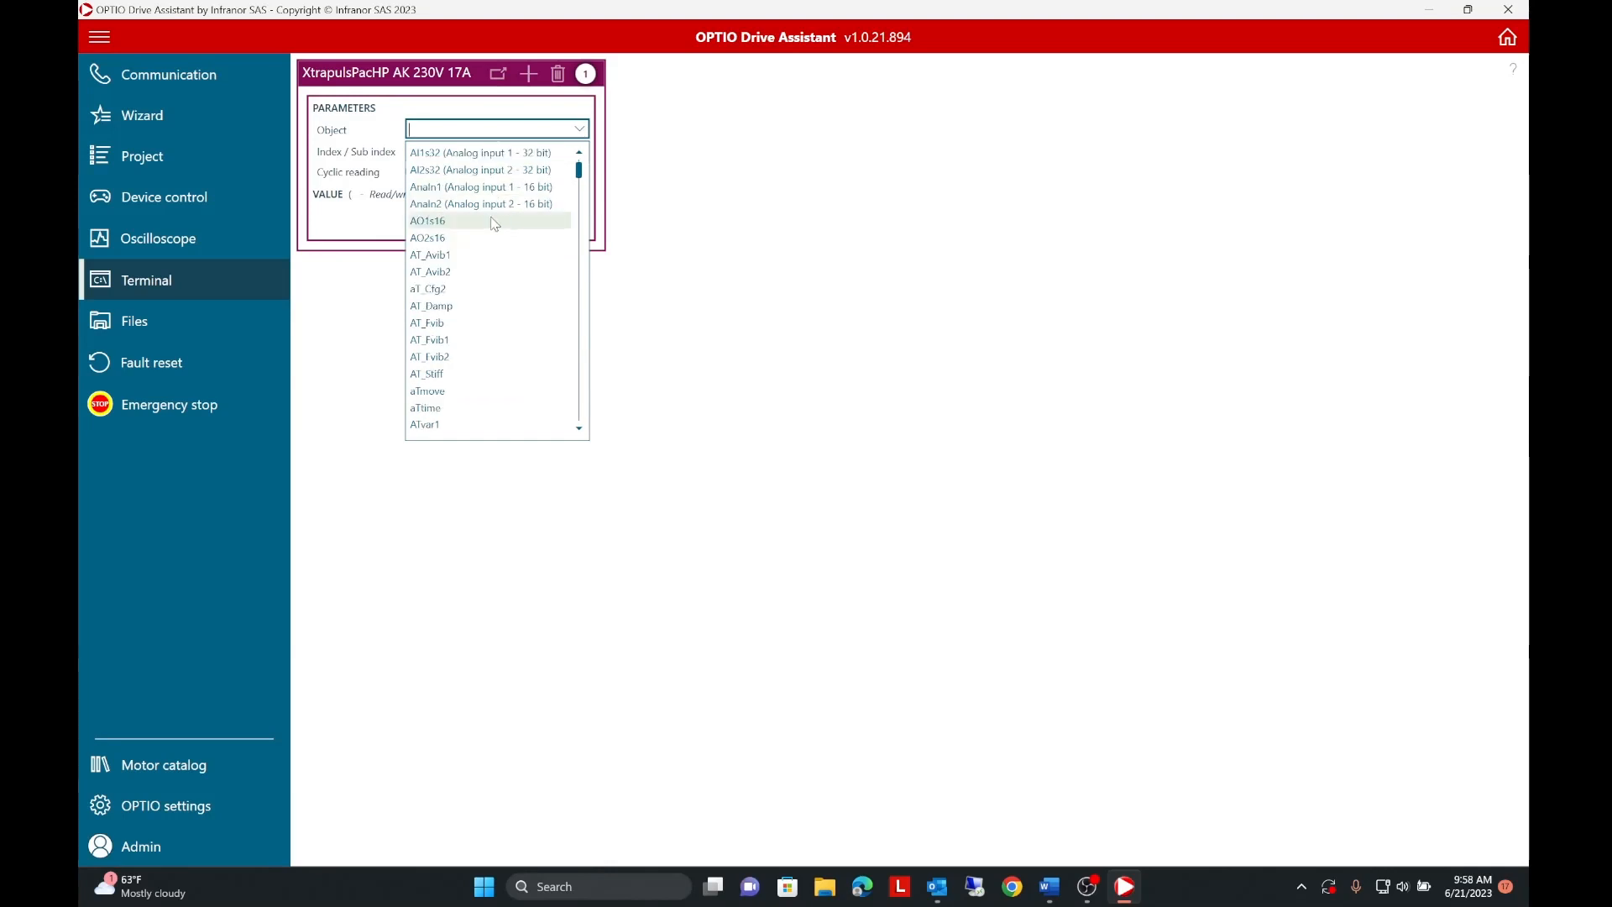
scroll(484, 243, down, 10)
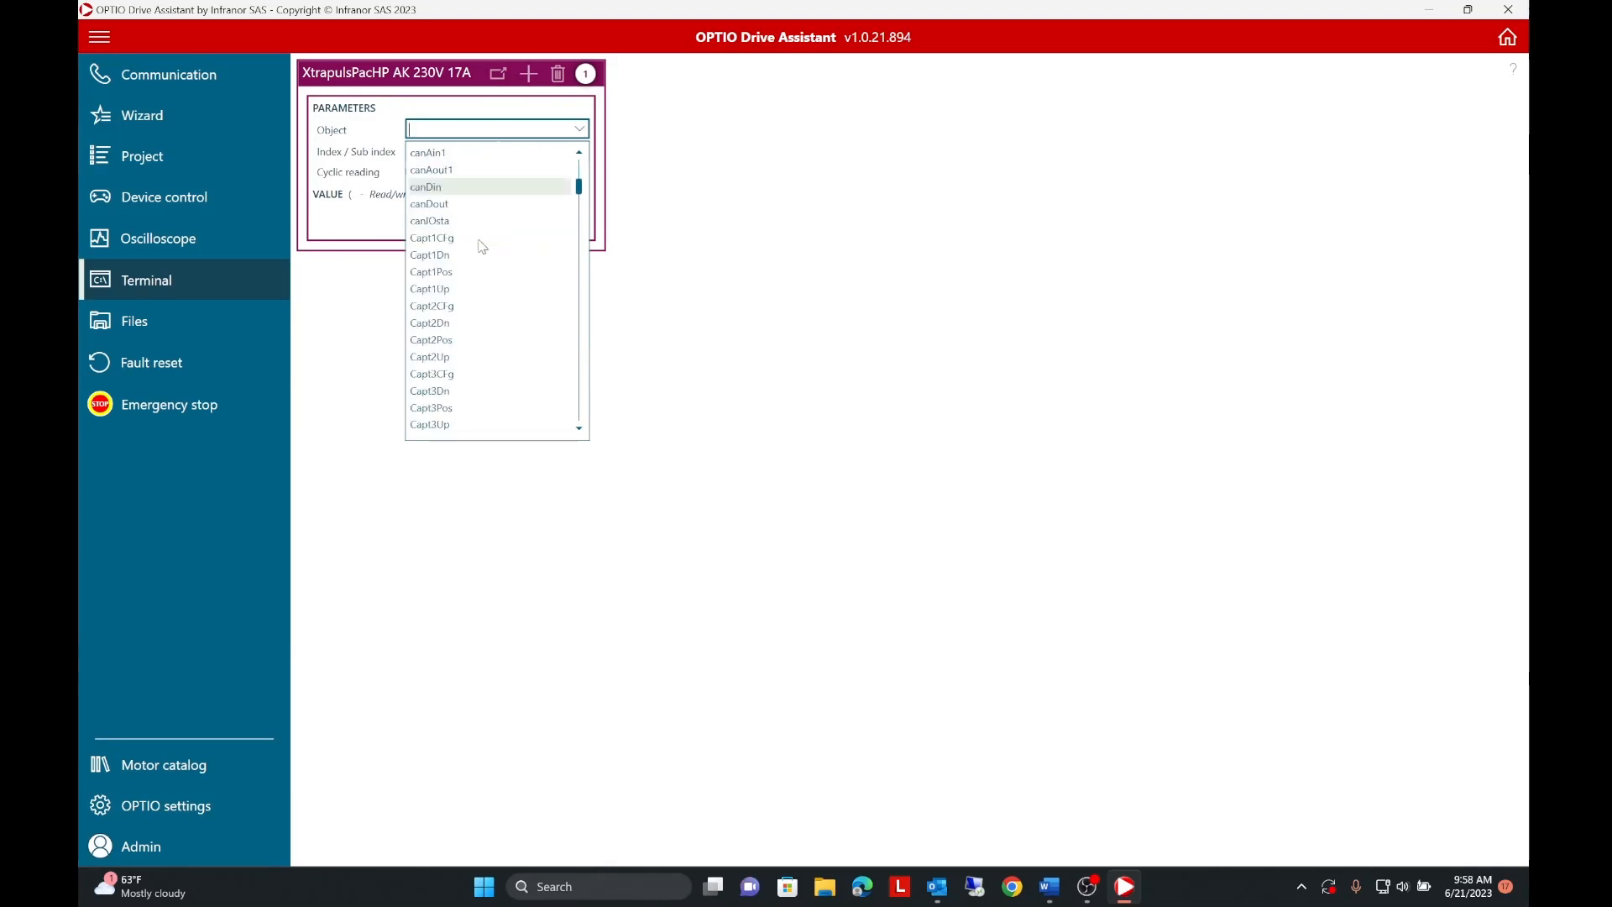
scroll(482, 245, down, 10)
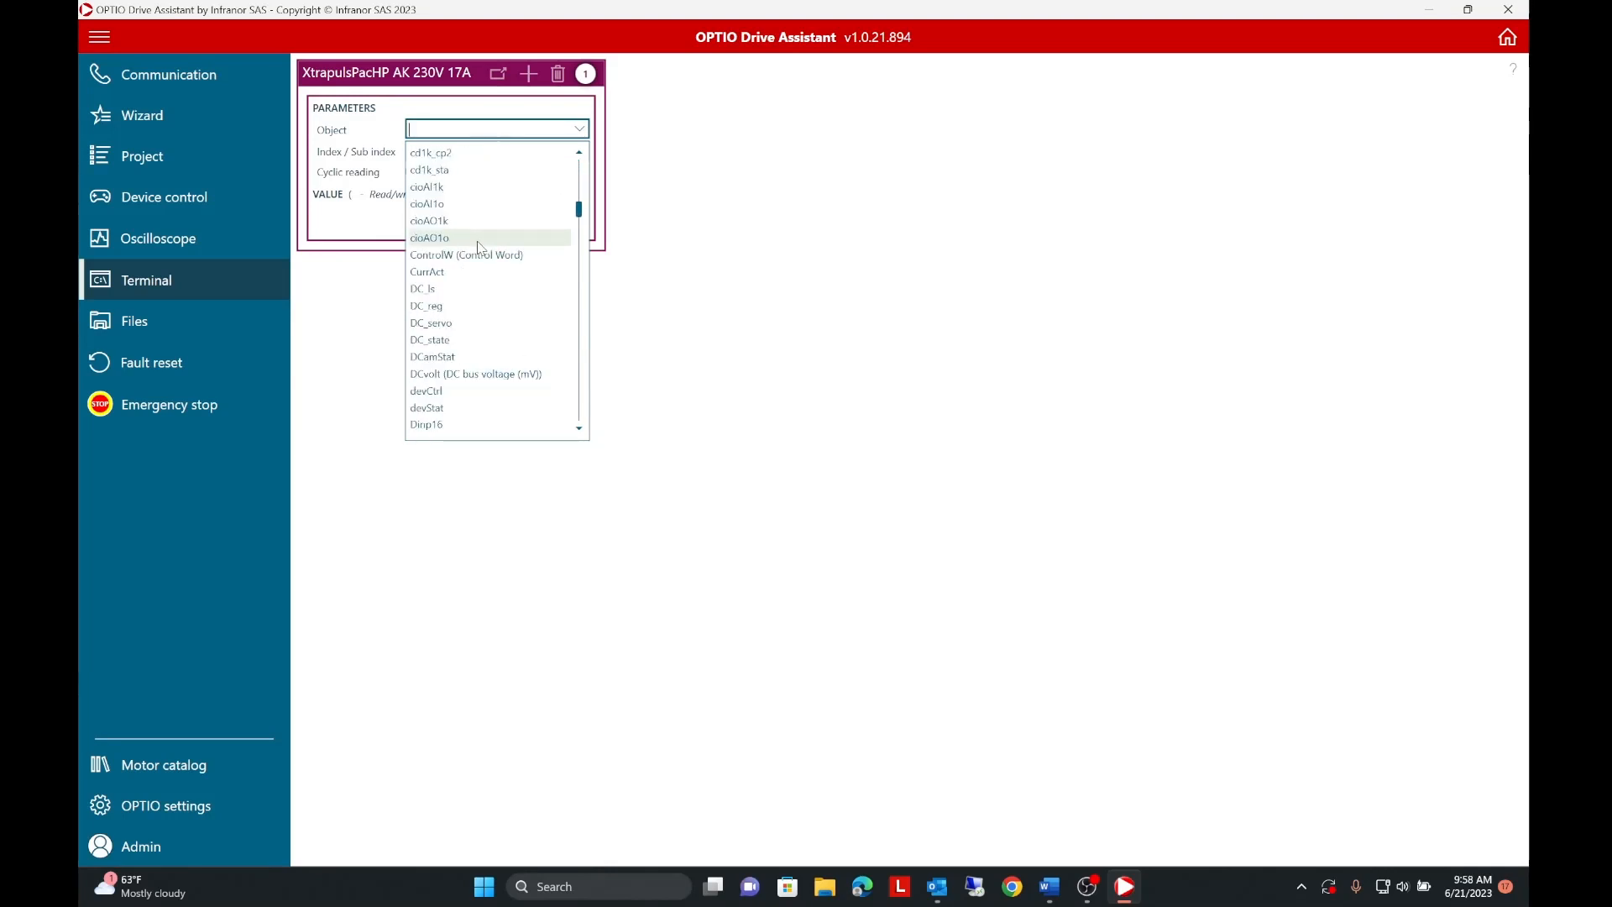
click(555, 109)
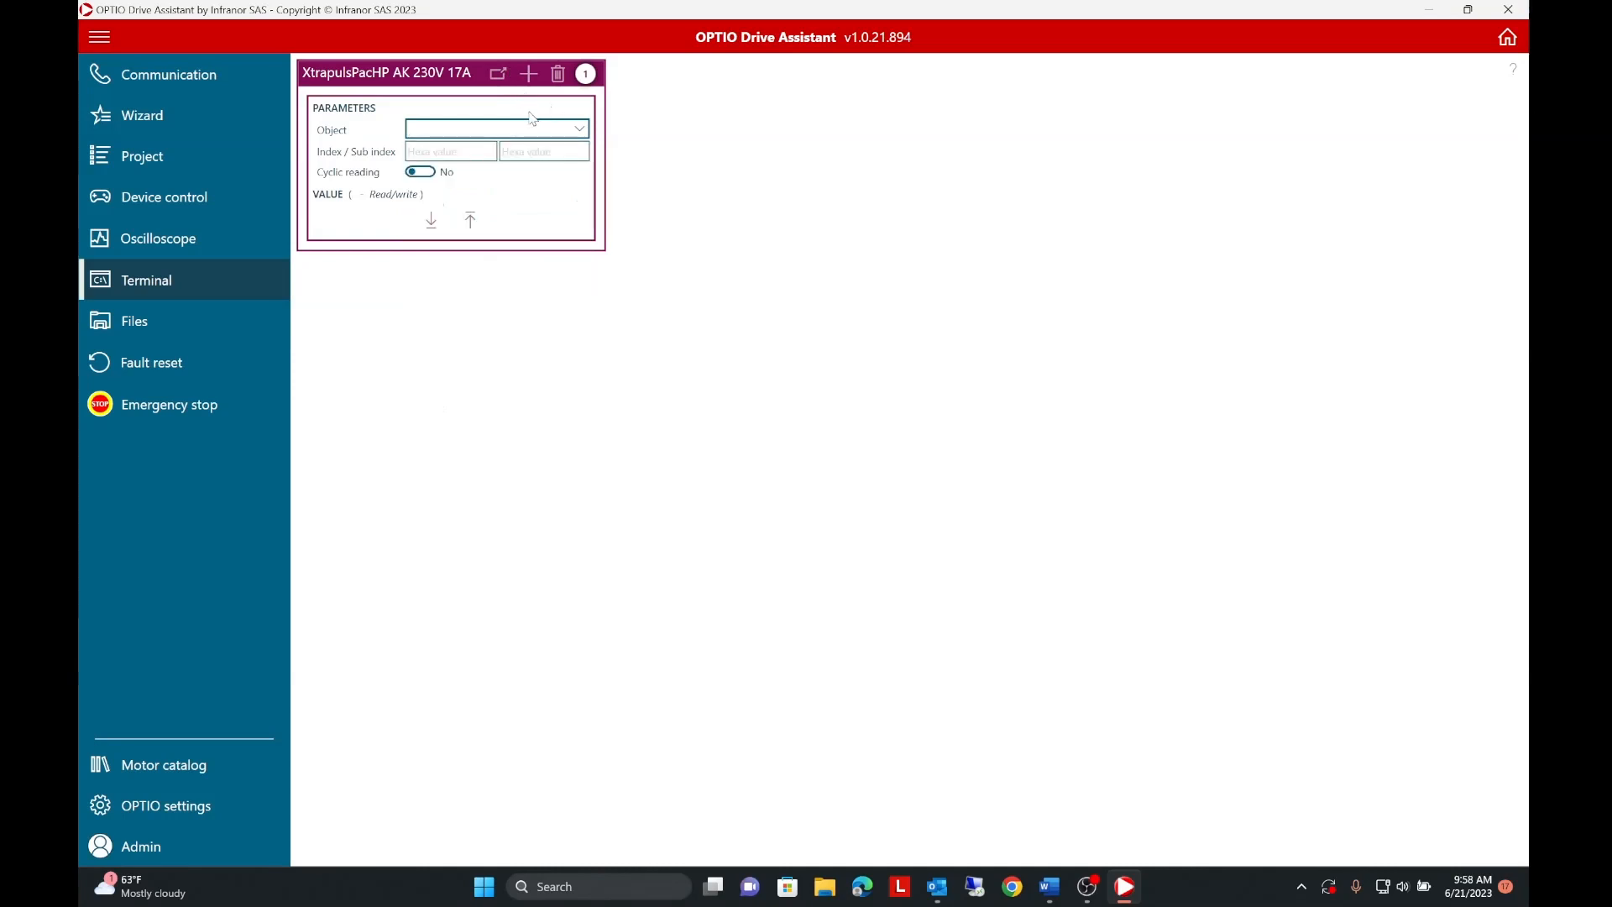
- Add a second parameter block to the terminal and switch the first block's cyclic reading on and back off
click(528, 74)
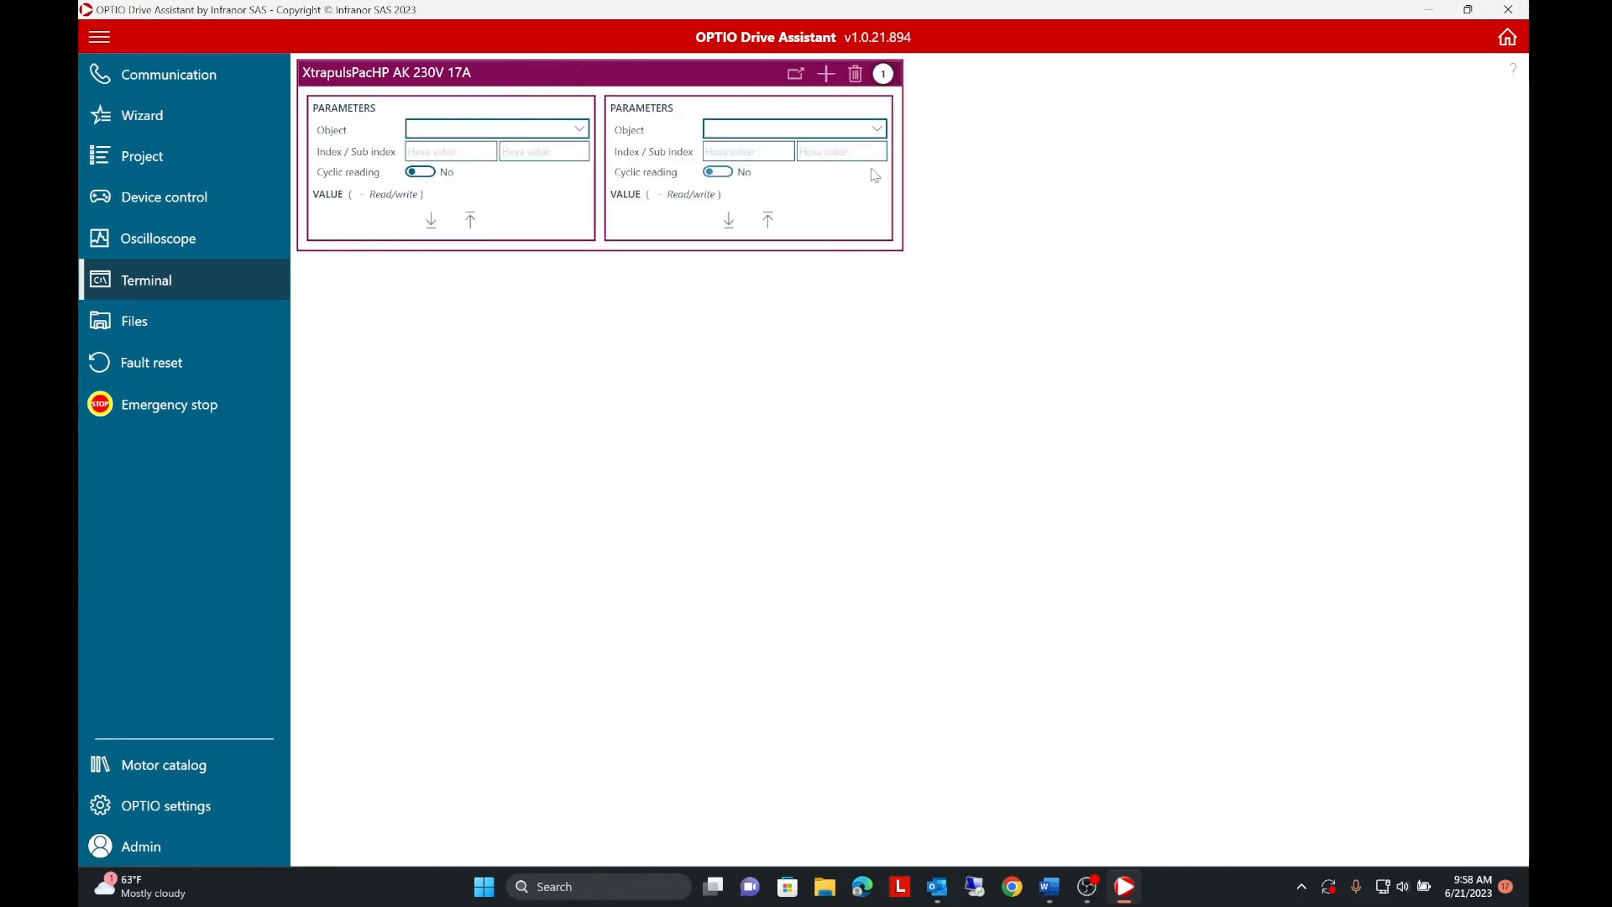
click(429, 174)
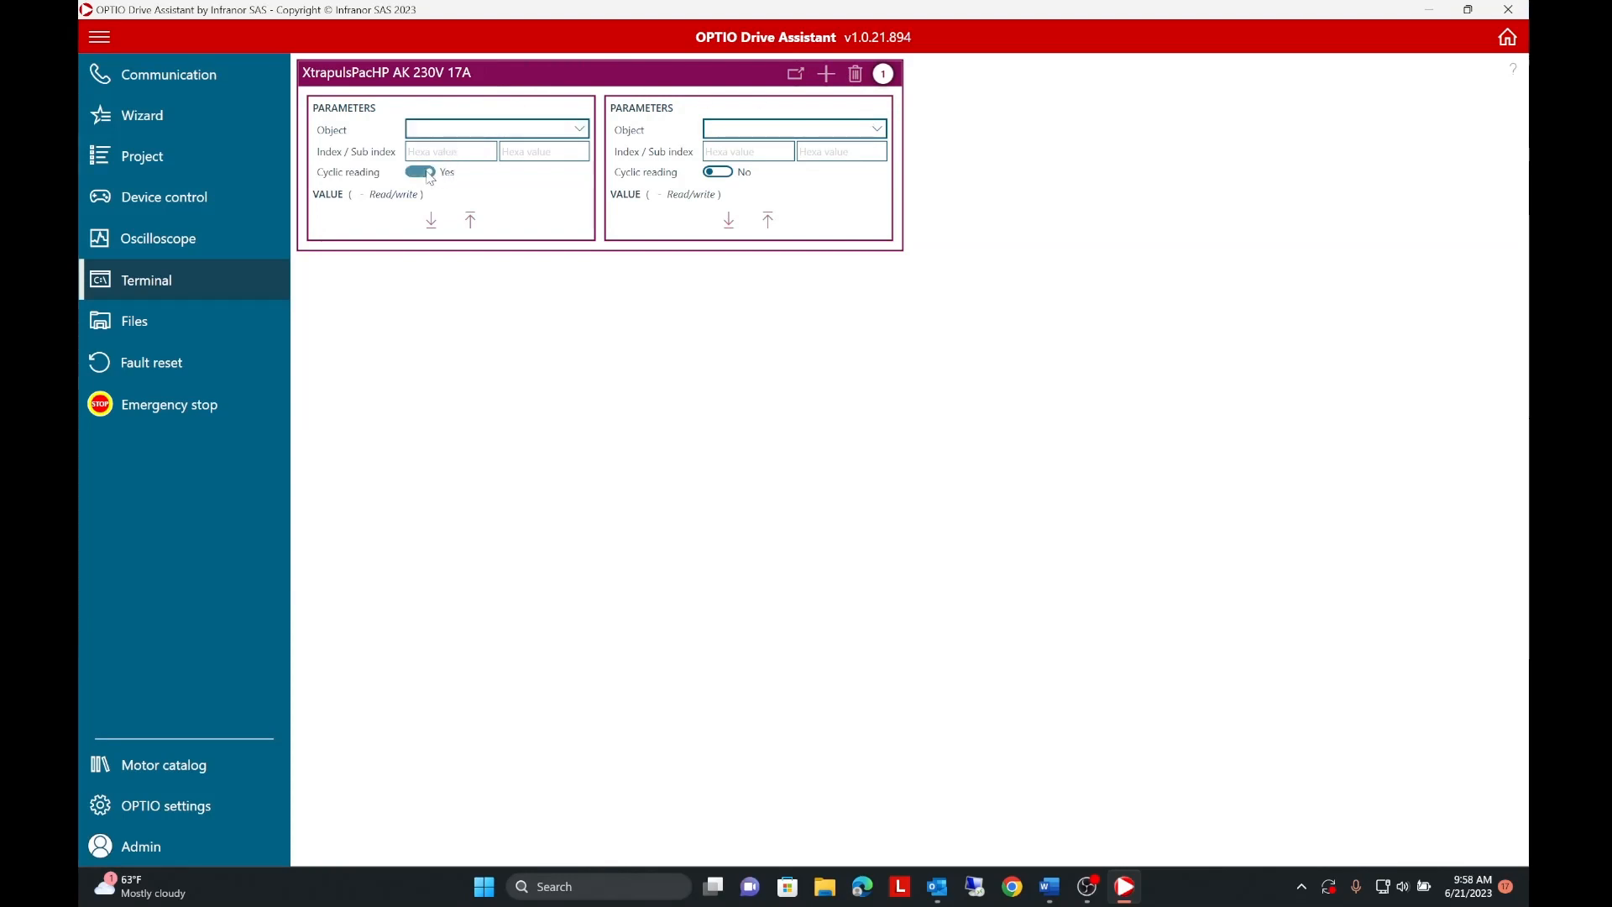
click(429, 174)
- Detach the terminal into its own window, reposition it and close it
click(796, 75)
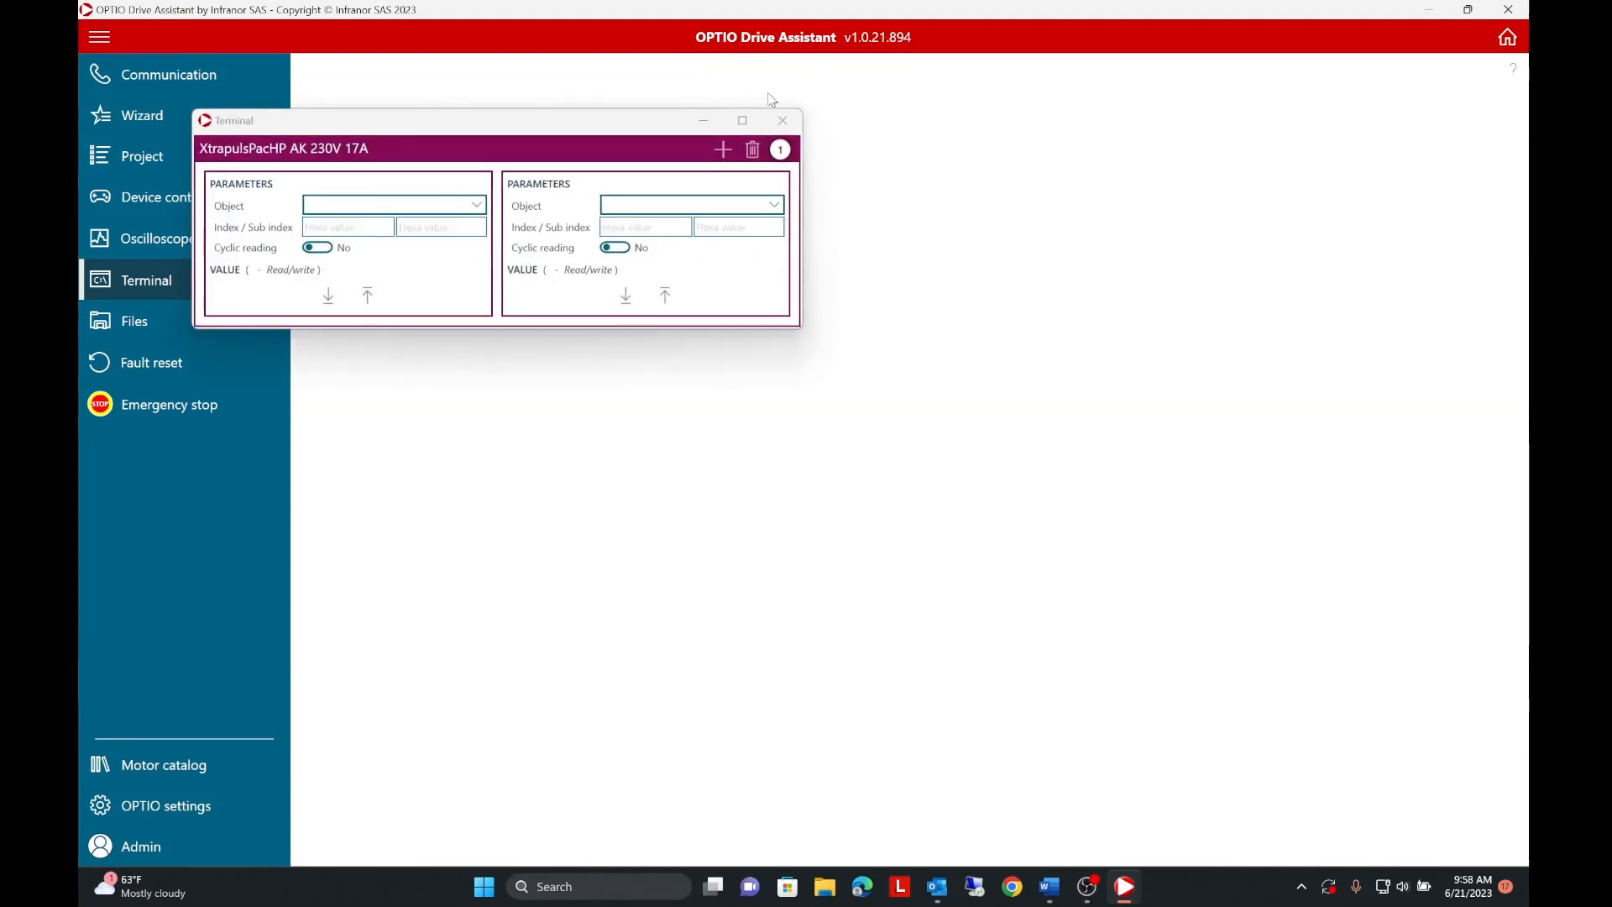
drag(569, 129, 785, 103)
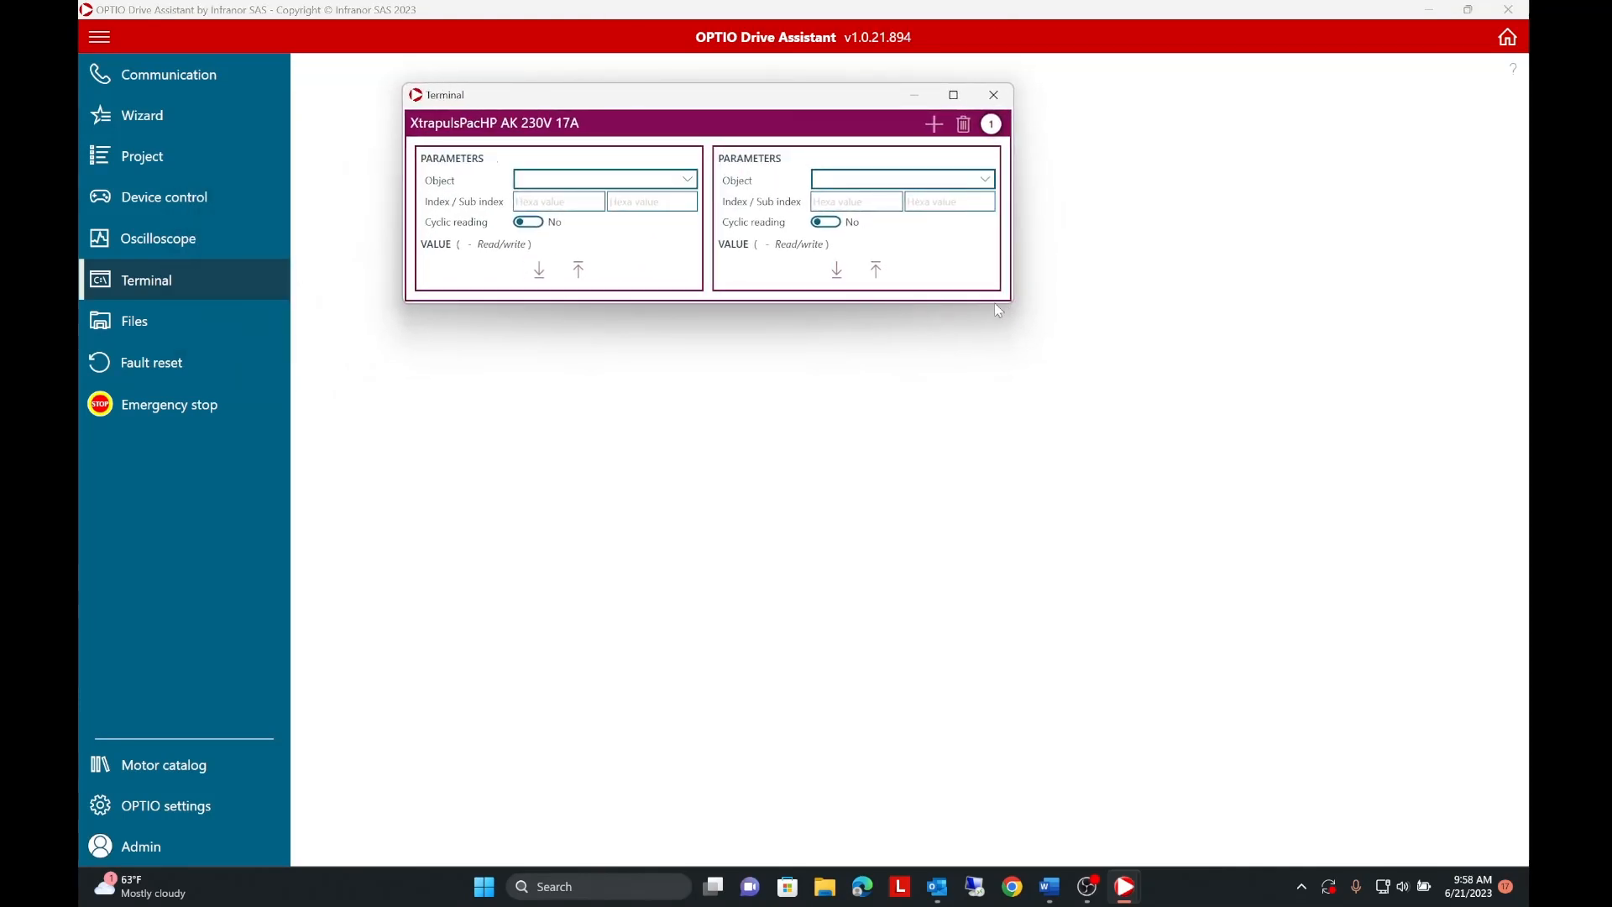
click(993, 96)
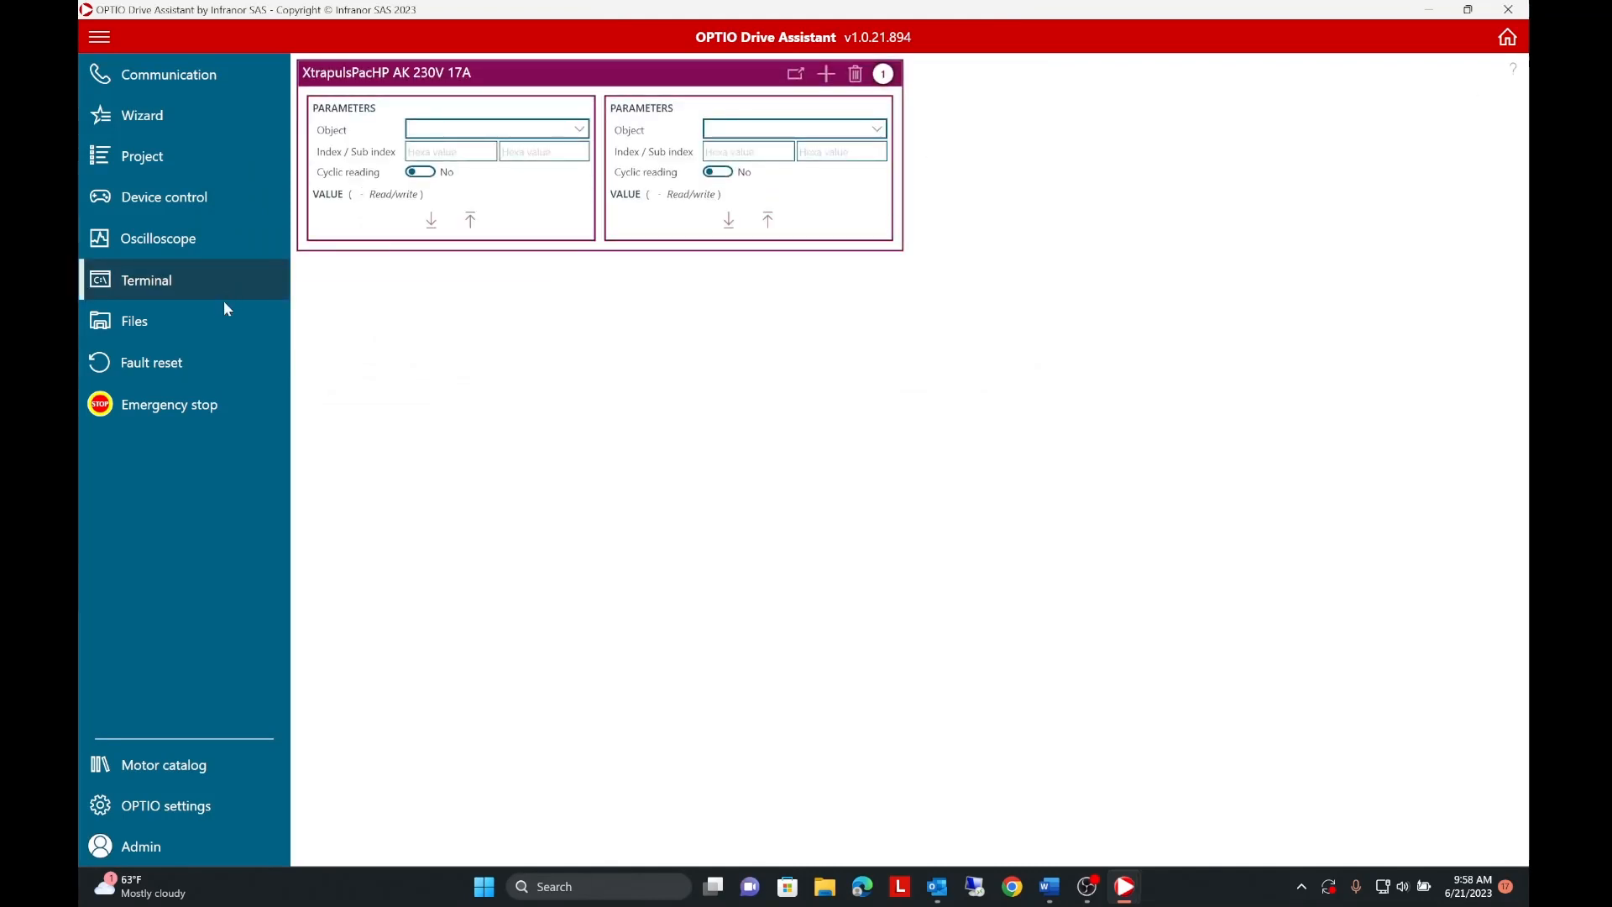
- View the file backup and restore options, deselect the drive, and switch the restore source to Gem Drive Studio project and back
click(217, 322)
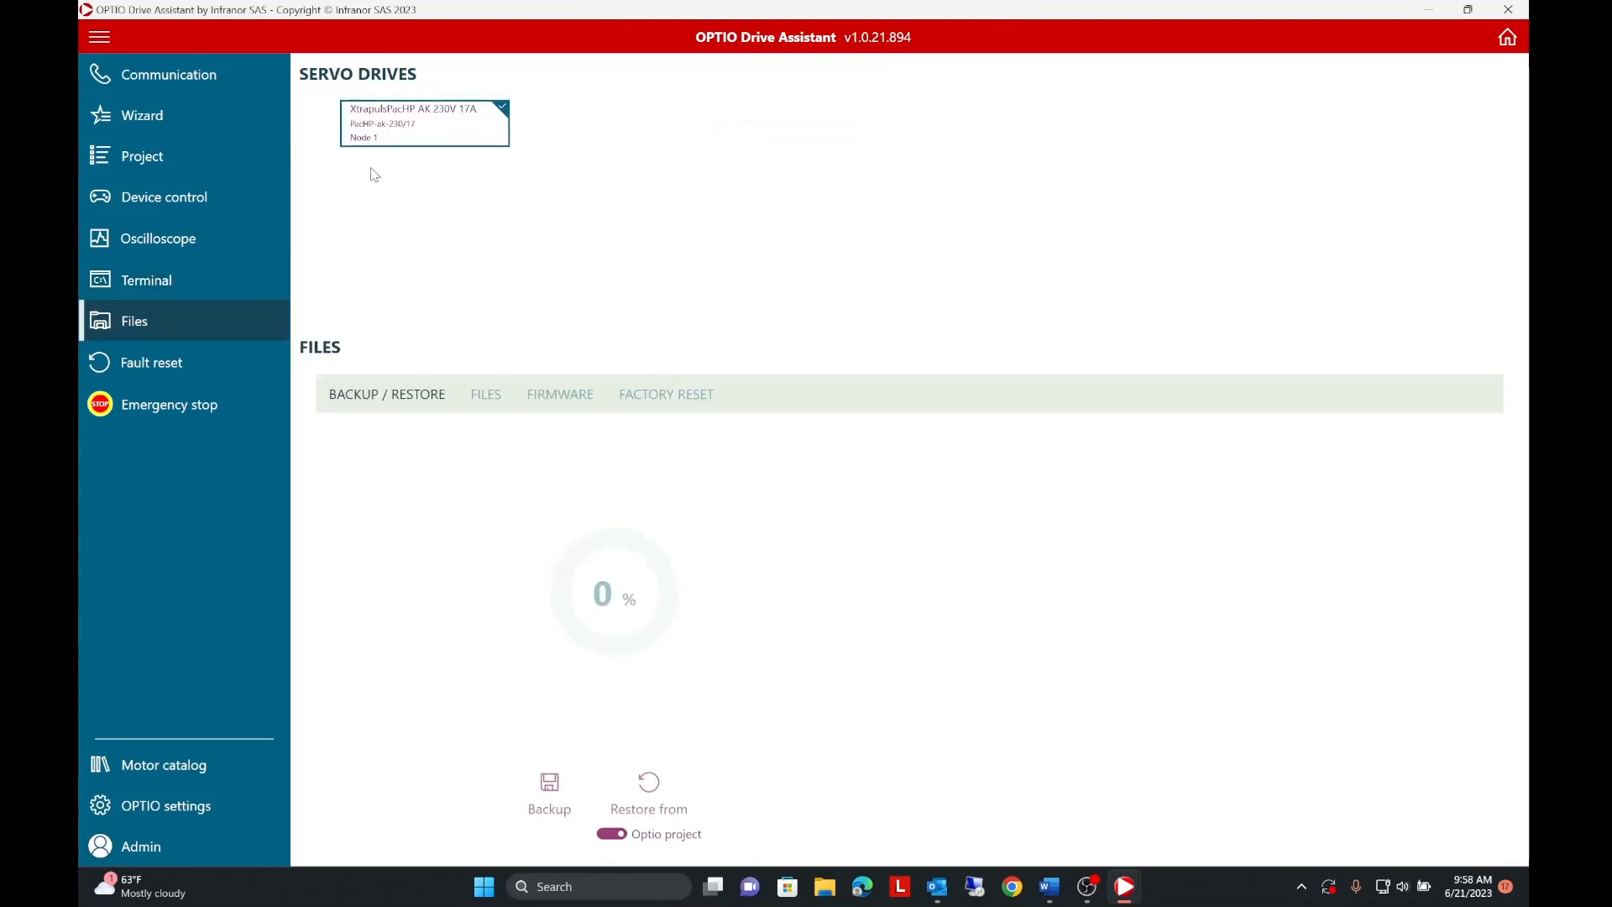
click(386, 130)
click(620, 836)
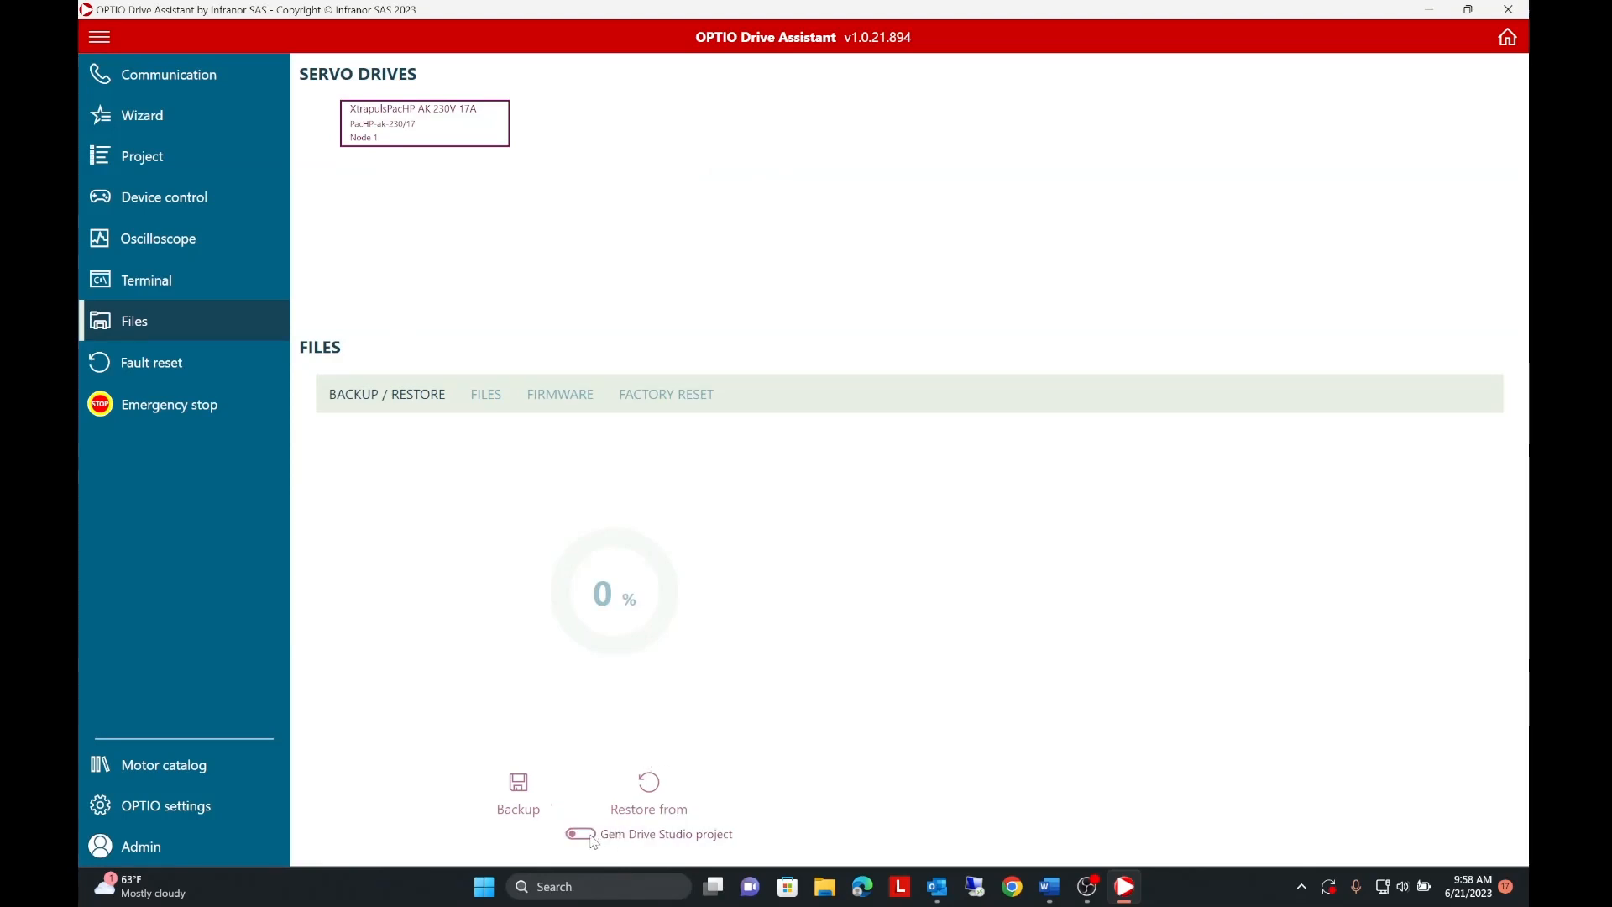
click(591, 836)
- Review the drive's stored files and the firmware update section
click(487, 396)
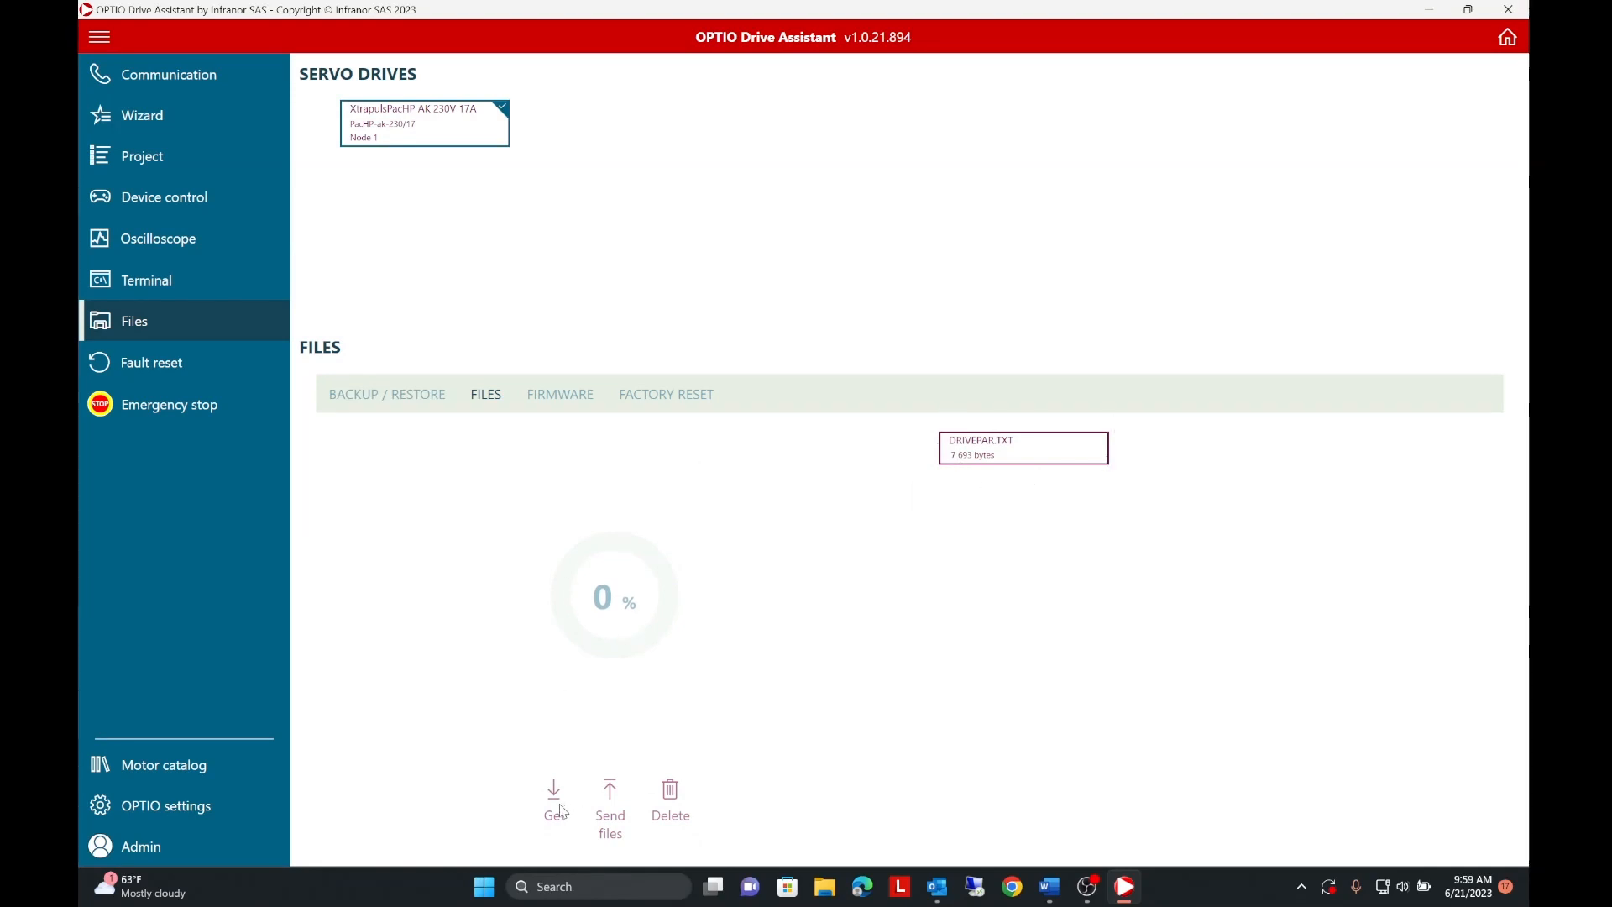
click(559, 397)
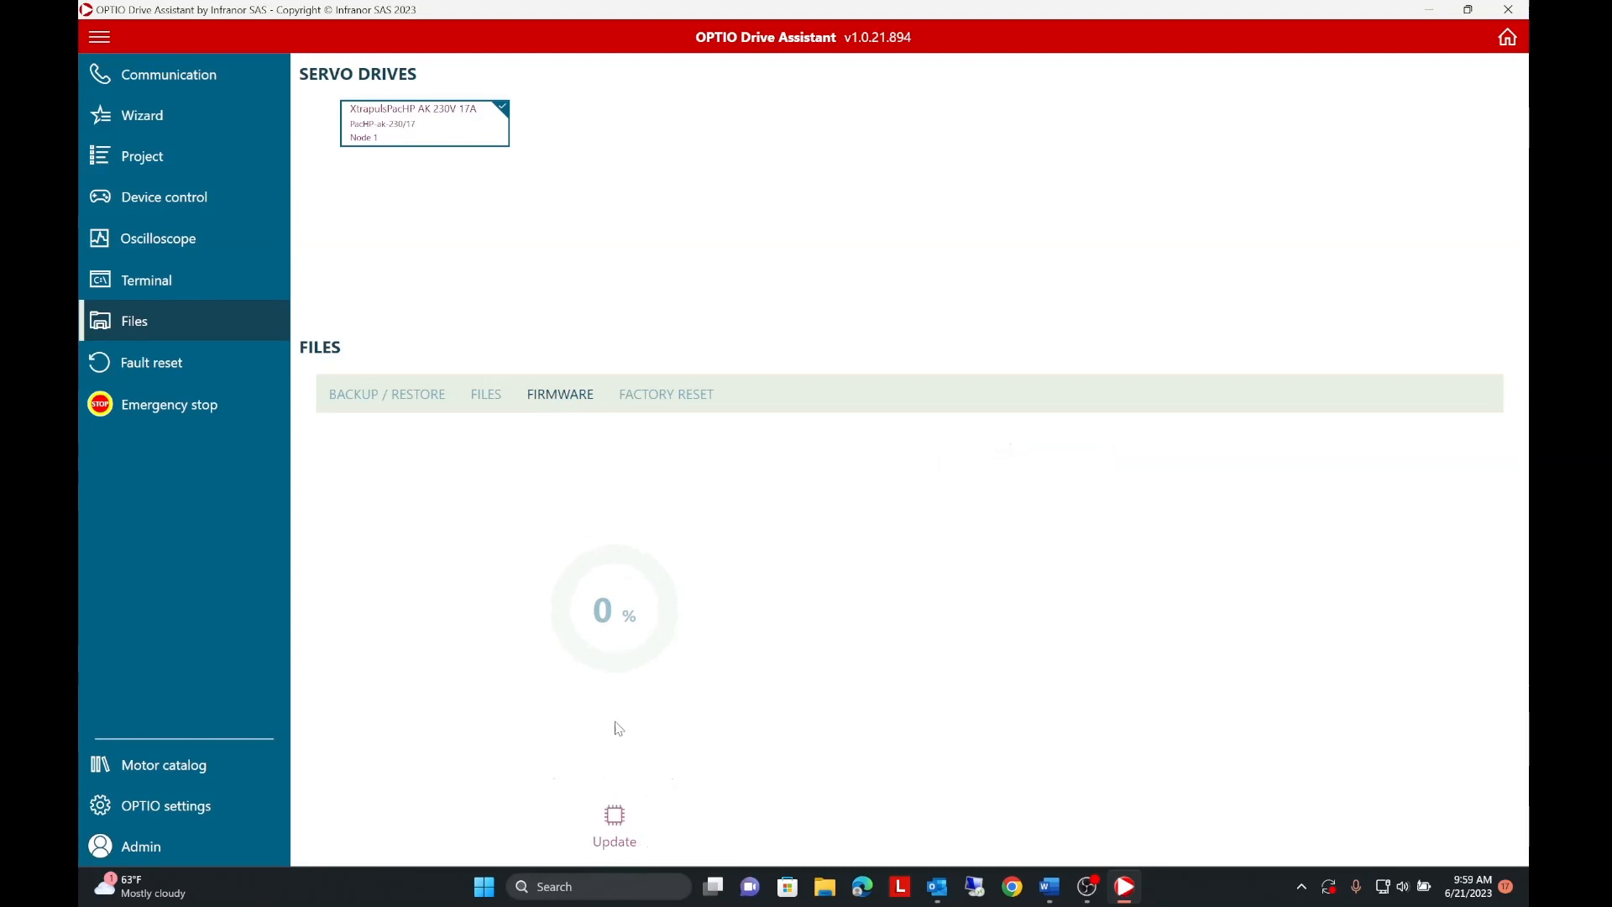
- View the factory reset section of the drive files, and show the device control panel
click(664, 399)
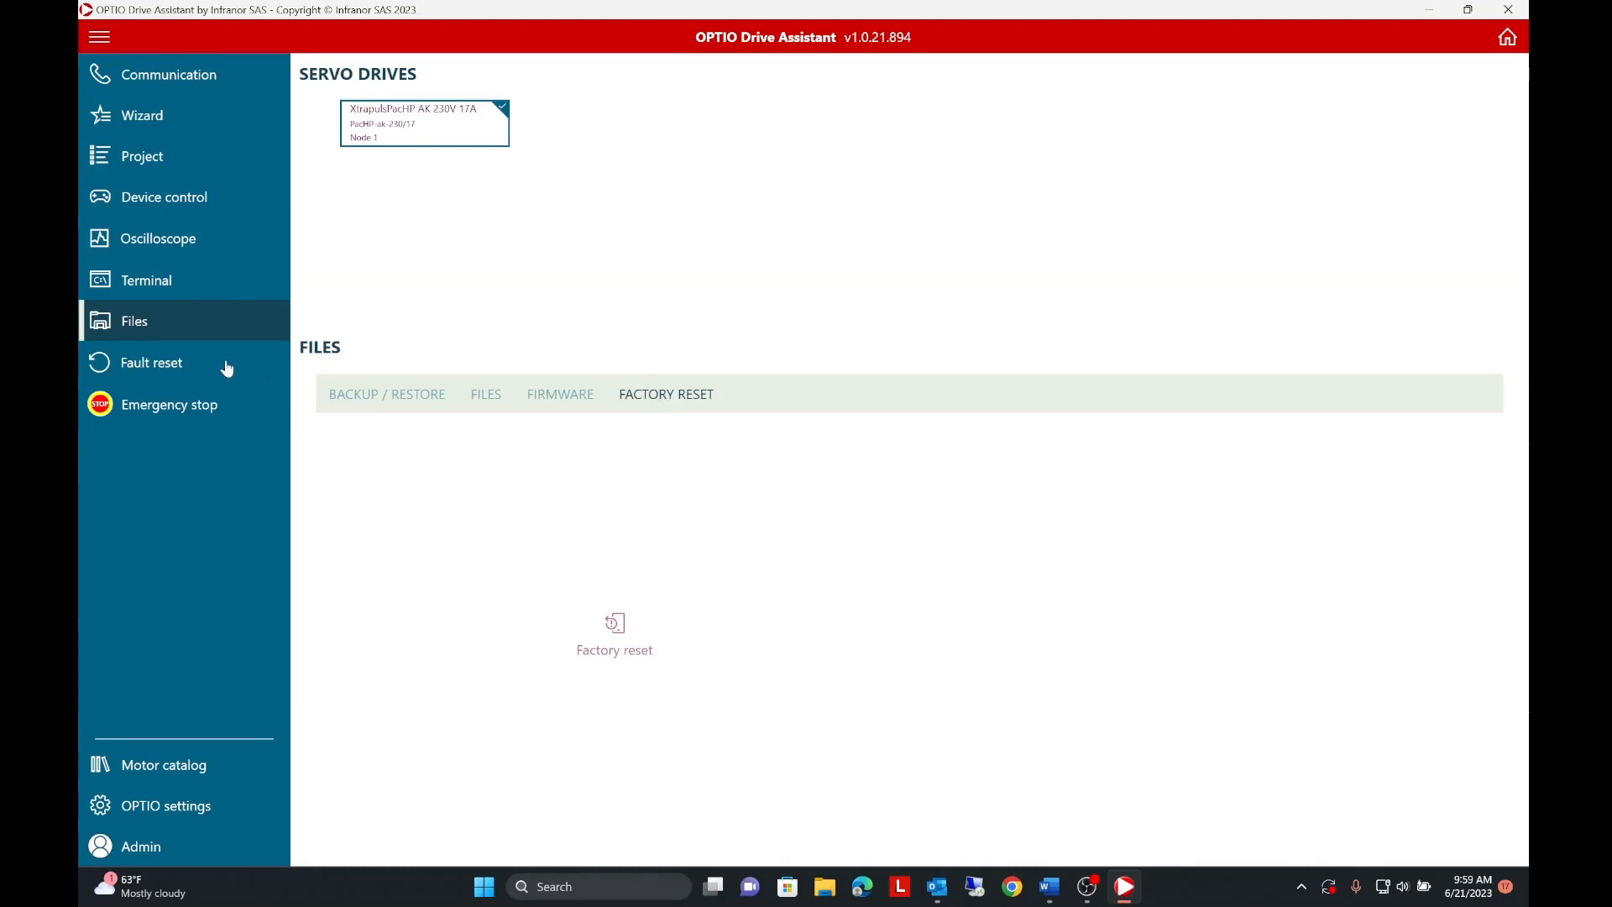
click(248, 204)
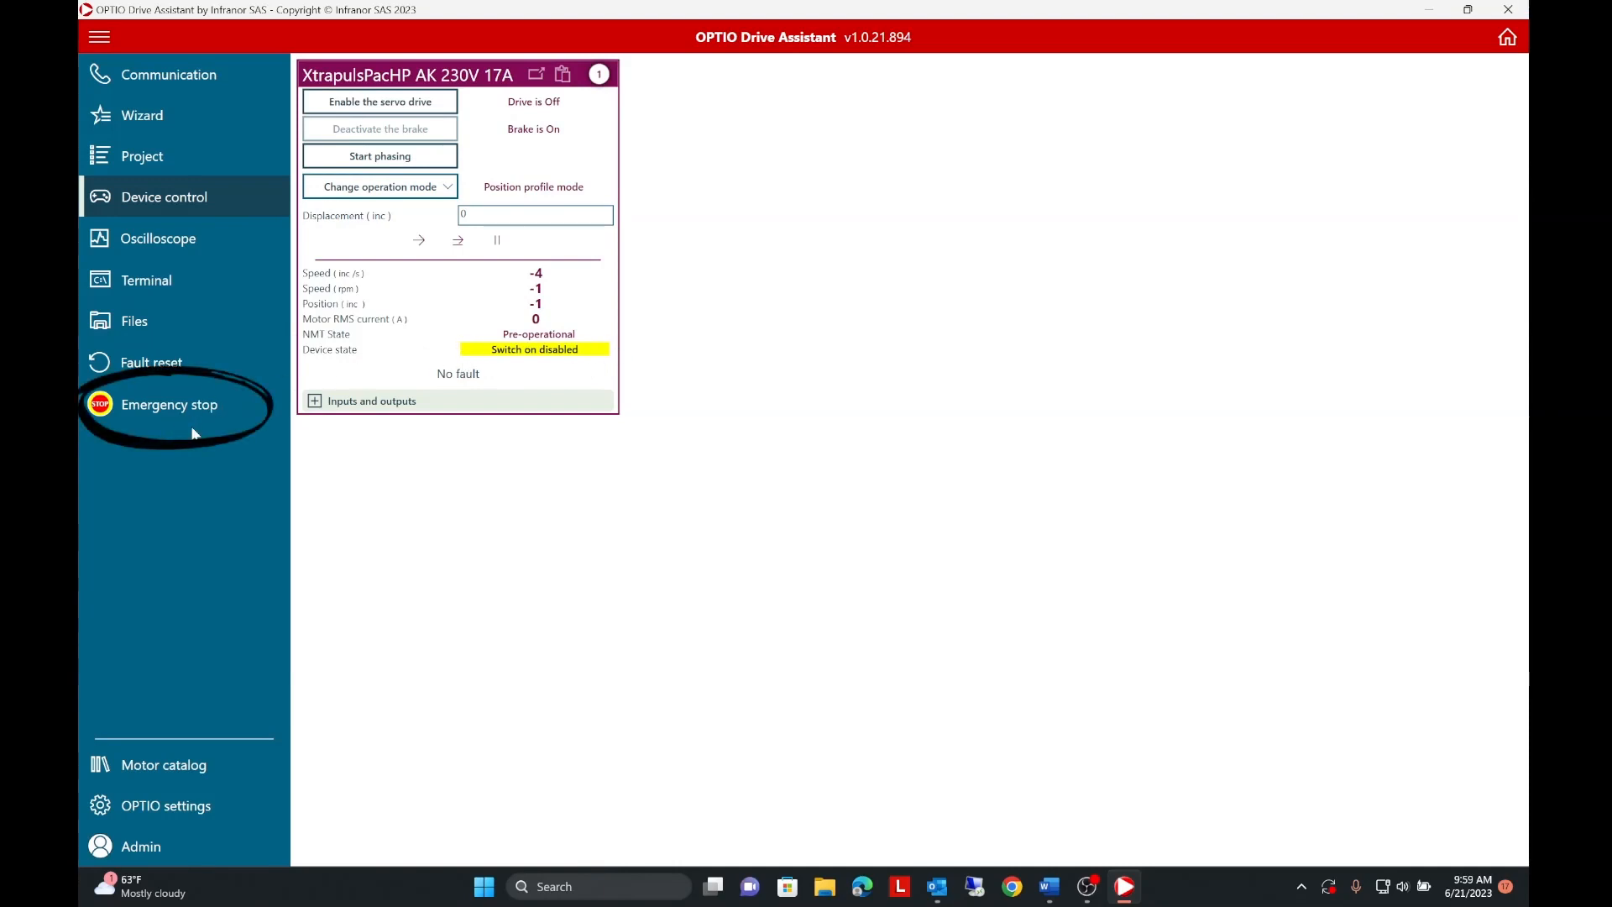
- Open the motor catalog and browse through its list of motors
click(153, 773)
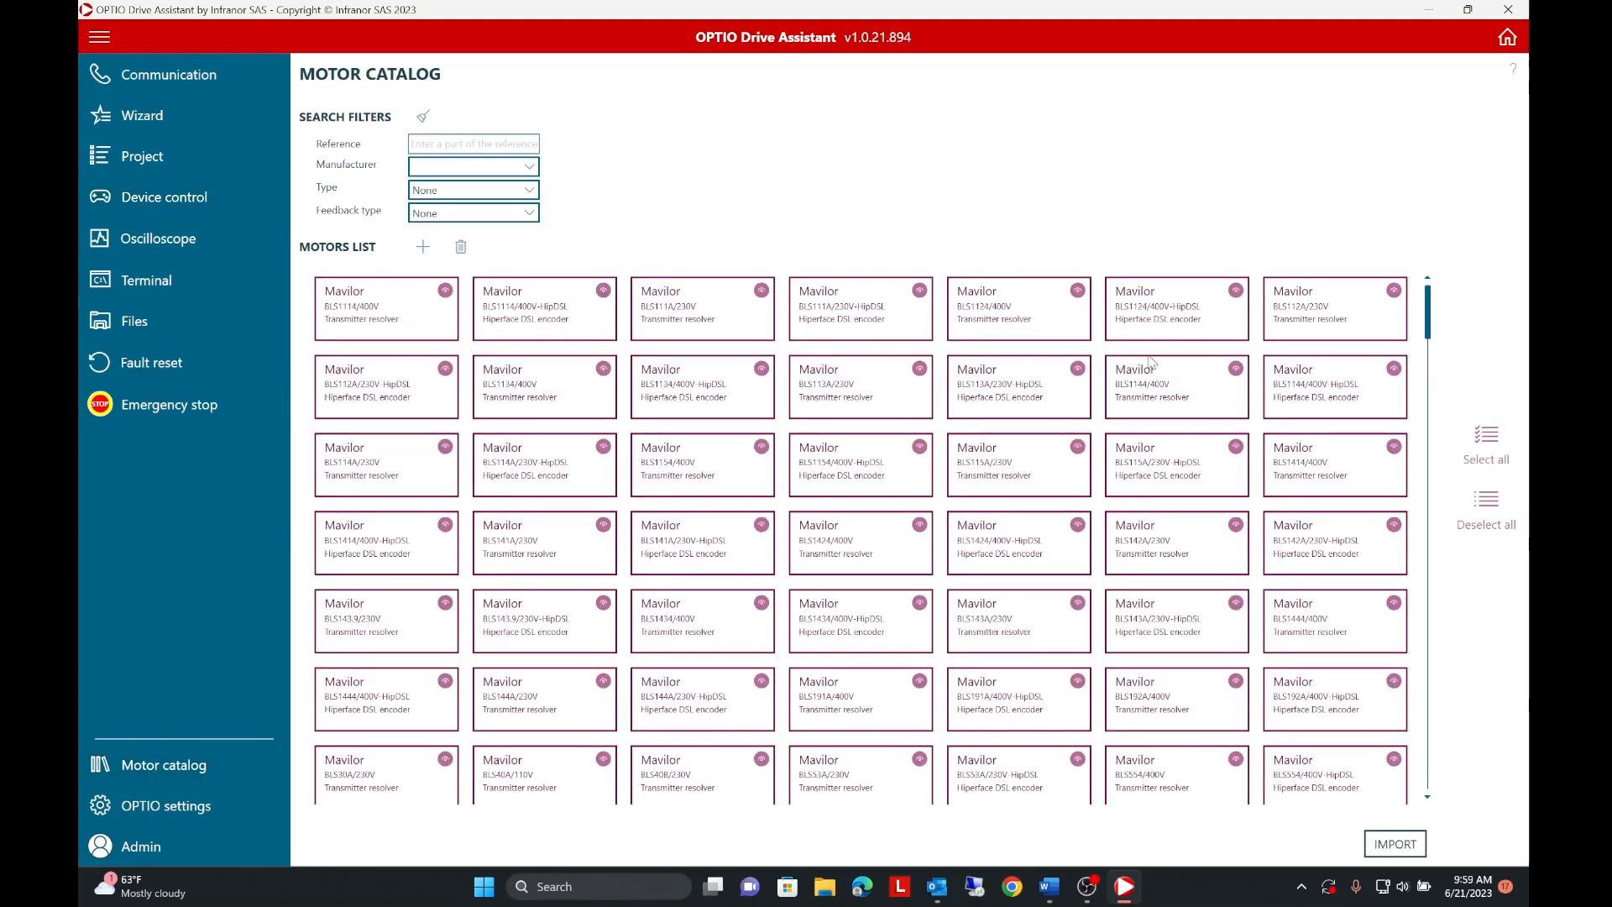
scroll(1138, 383, down, 1)
scroll(1139, 393, down, 5)
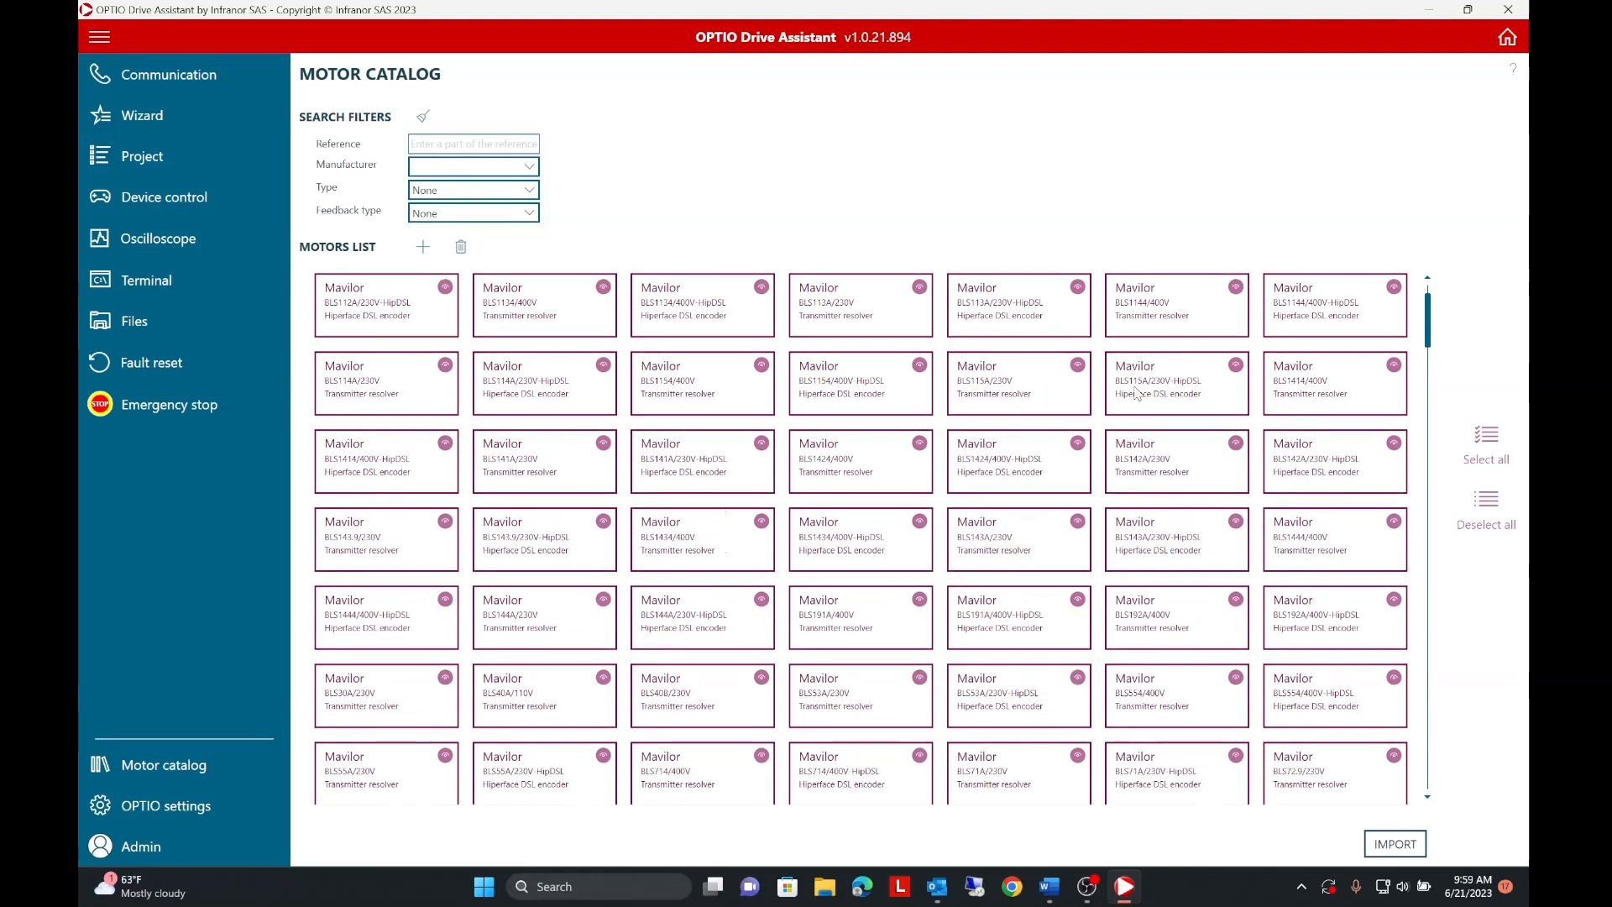
scroll(1136, 393, down, 8)
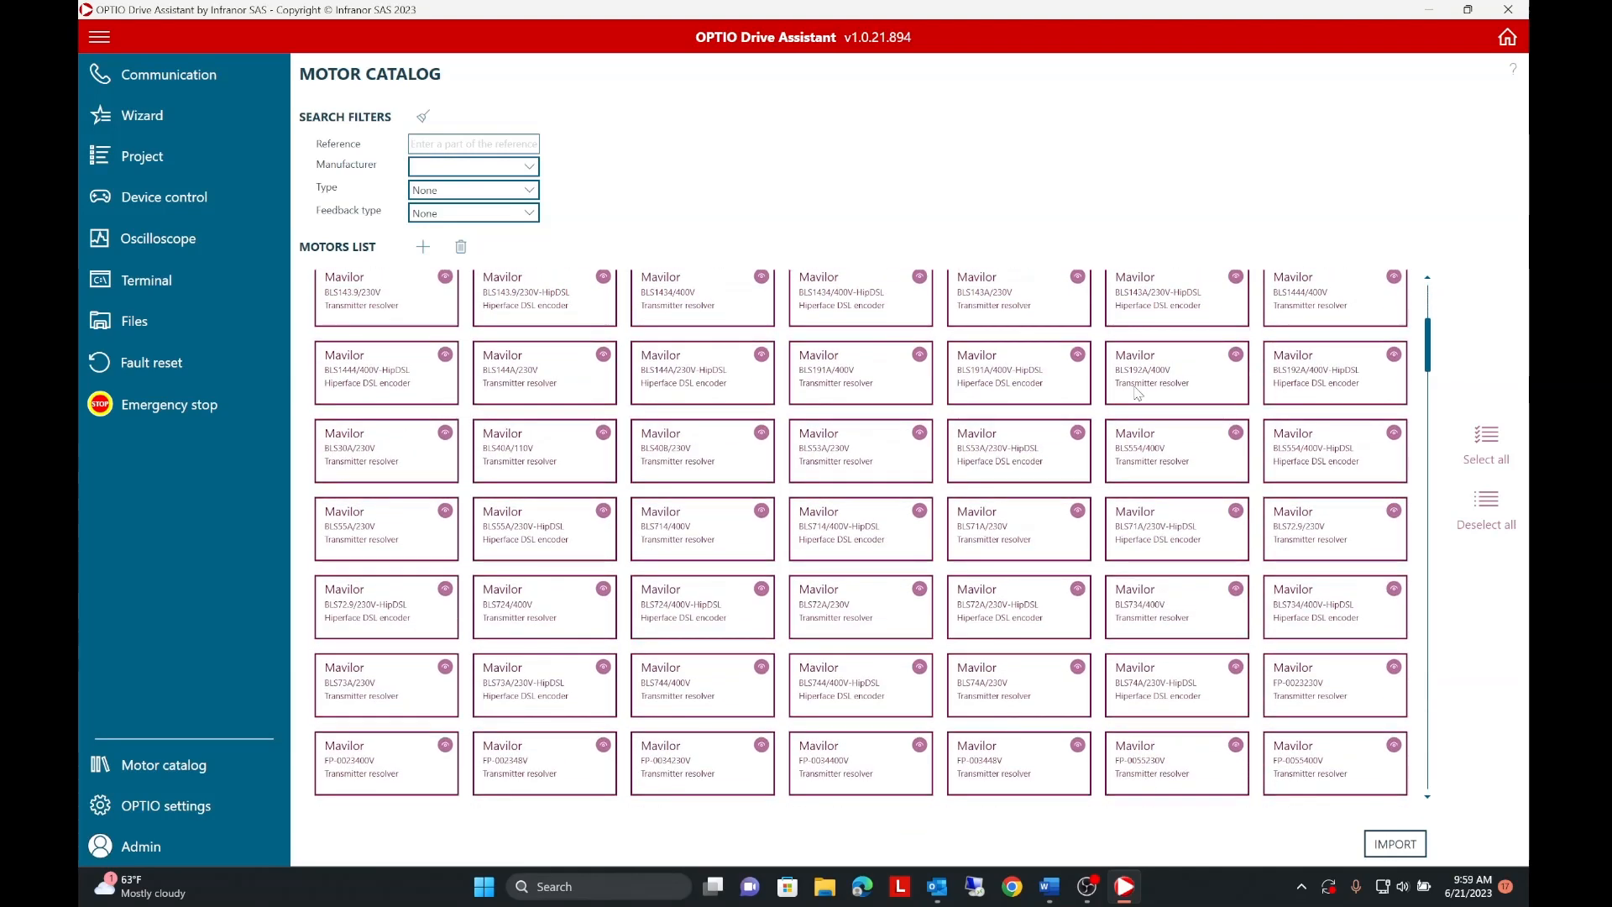
scroll(1137, 393, down, 1)
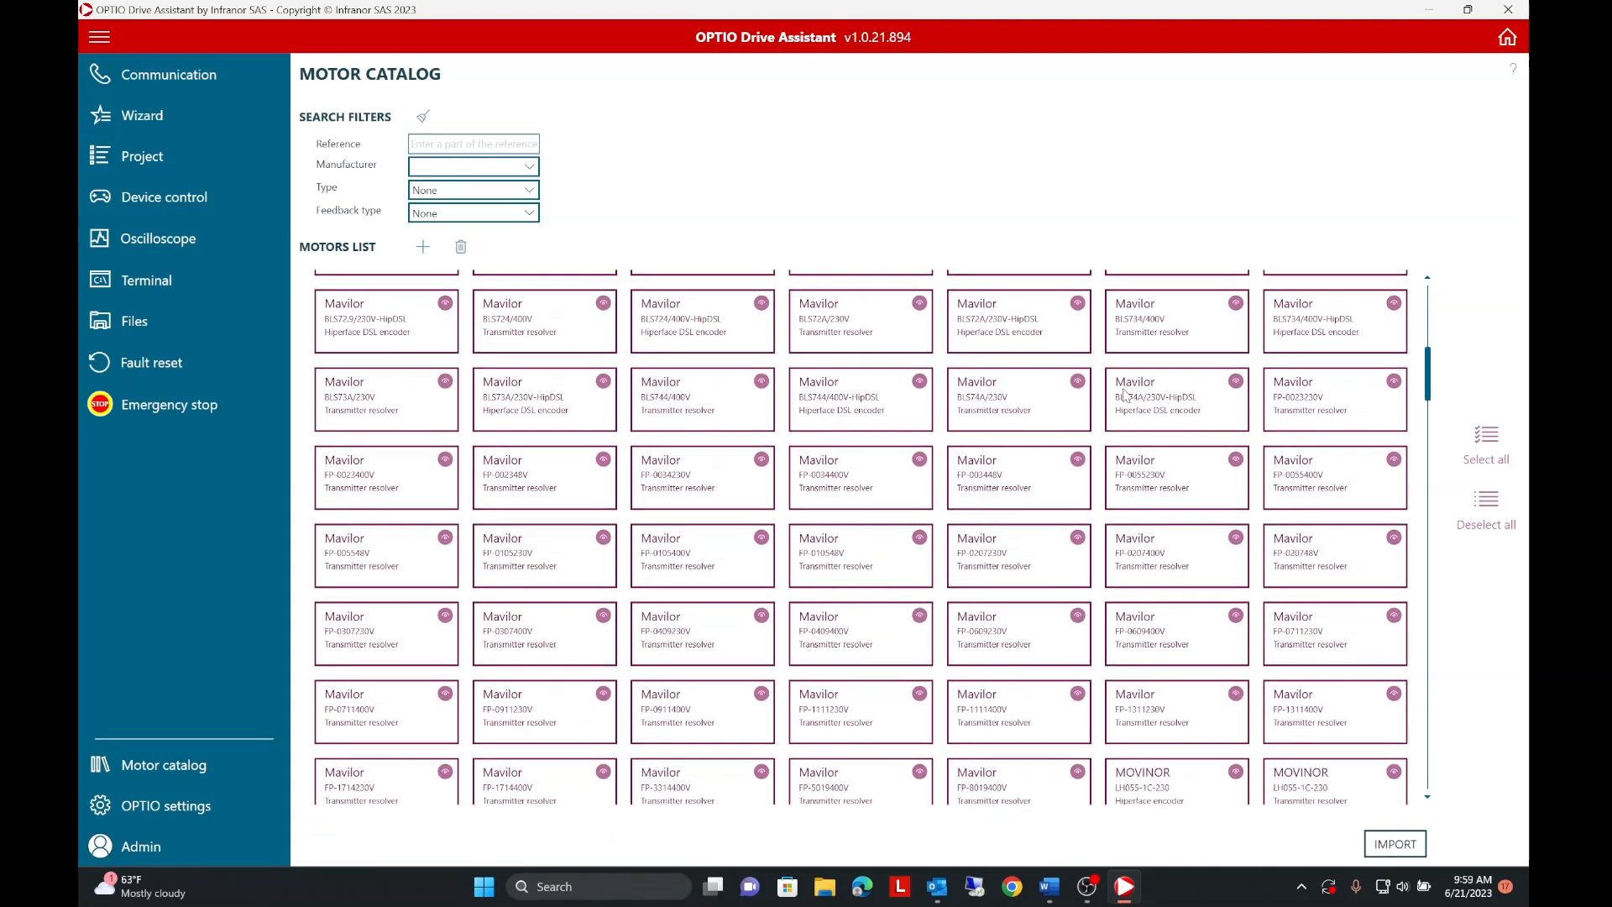
- Review the OPTIO settings and available interface languages, keeping English, and return to the communication settings
click(250, 816)
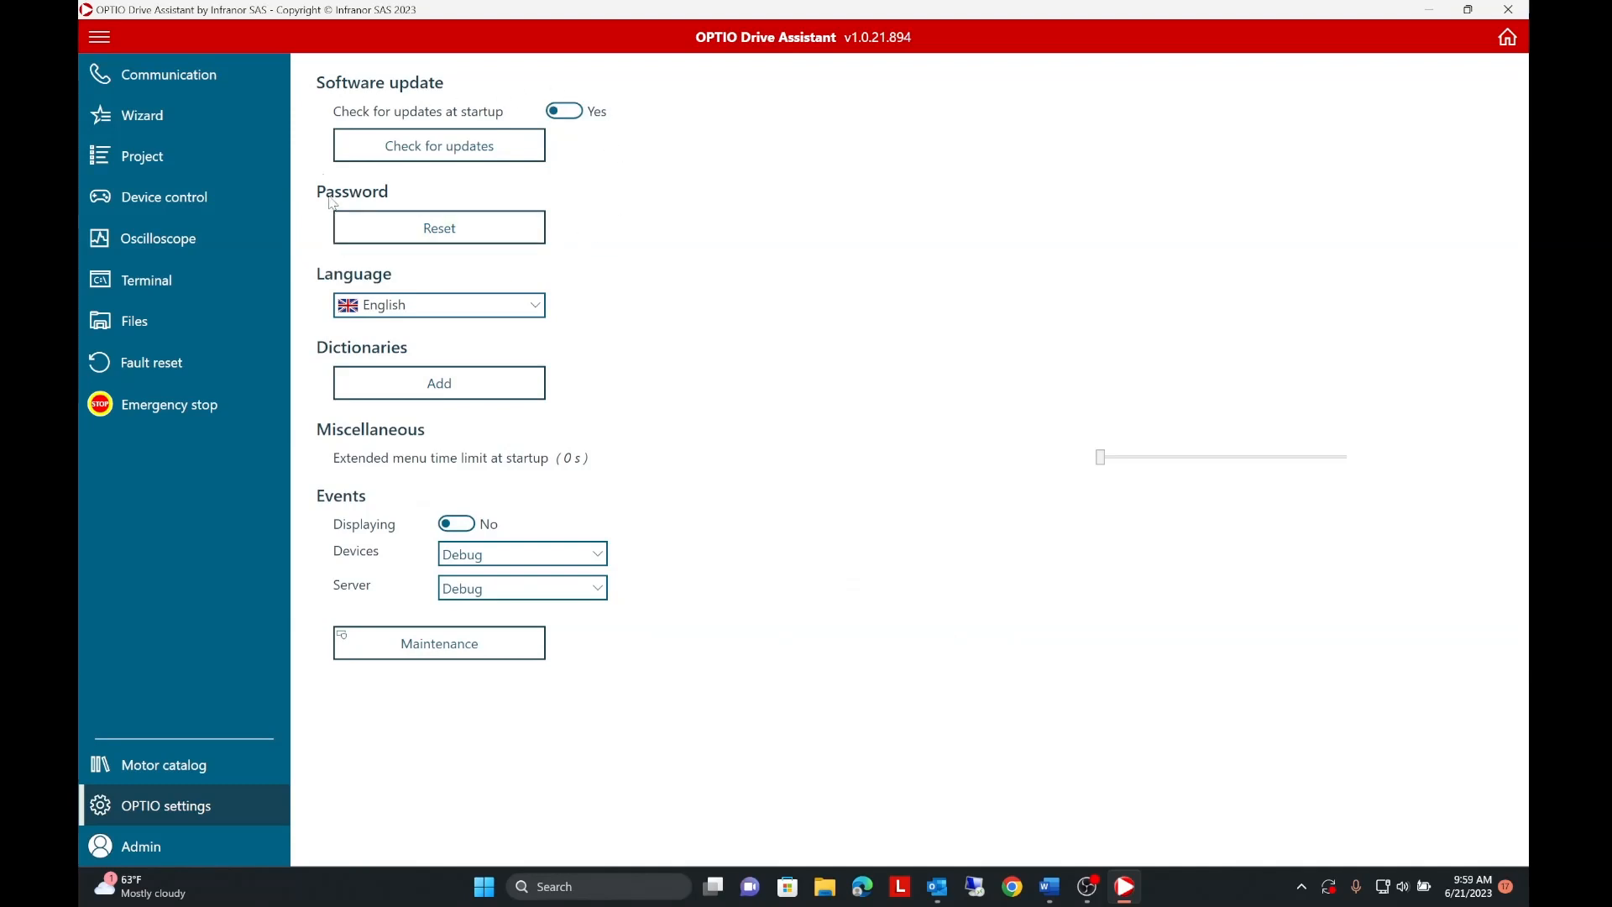
click(525, 307)
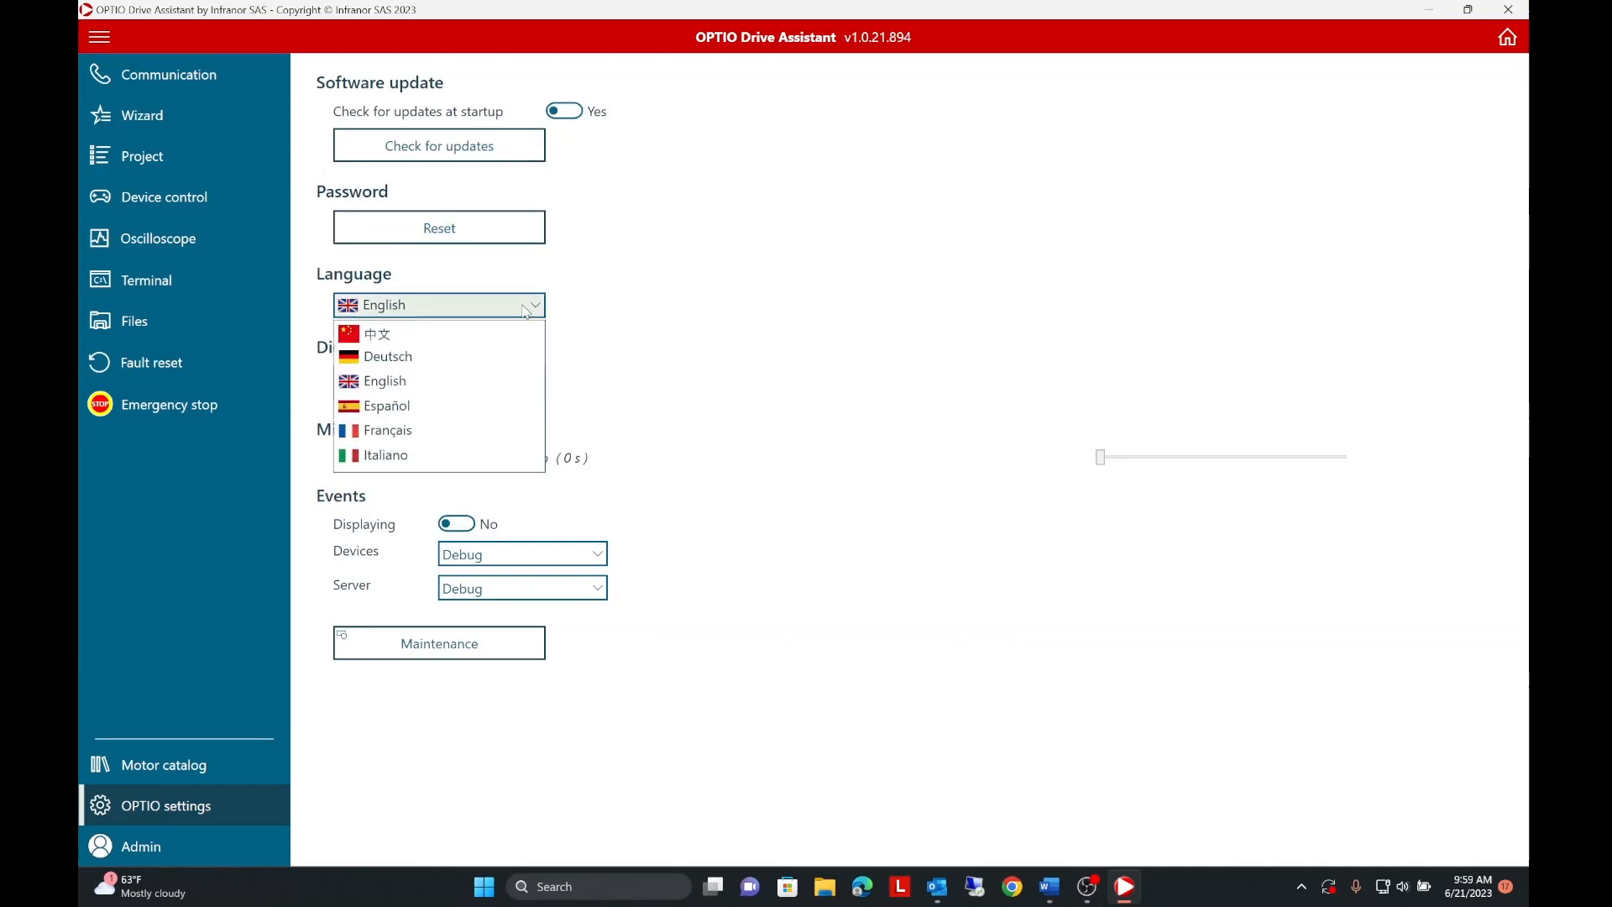
click(385, 380)
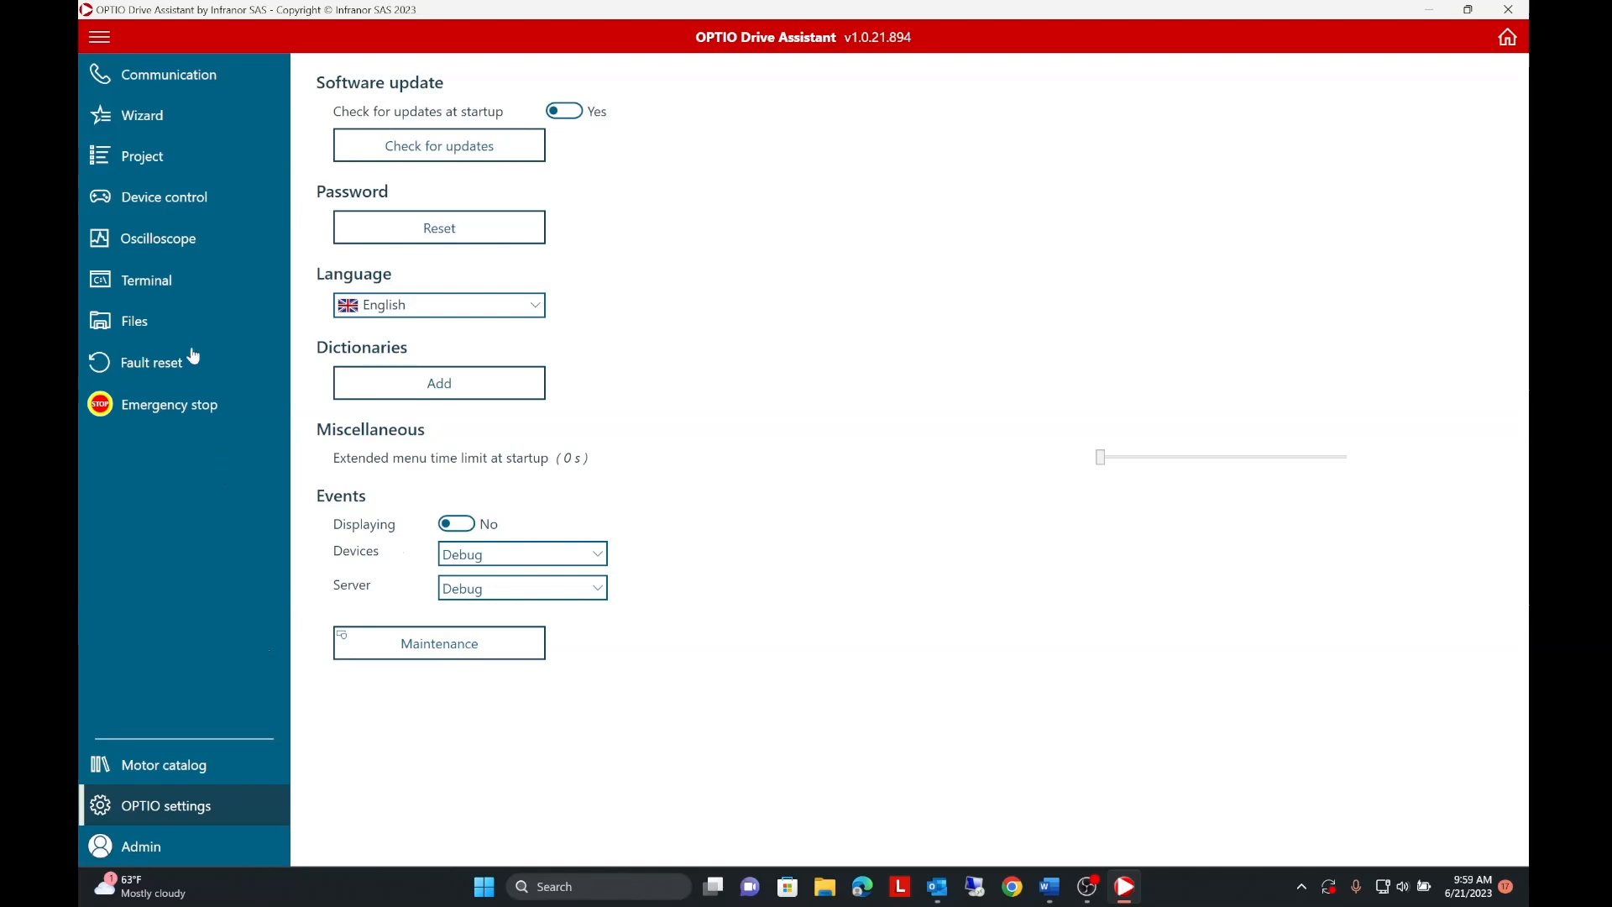
click(196, 78)
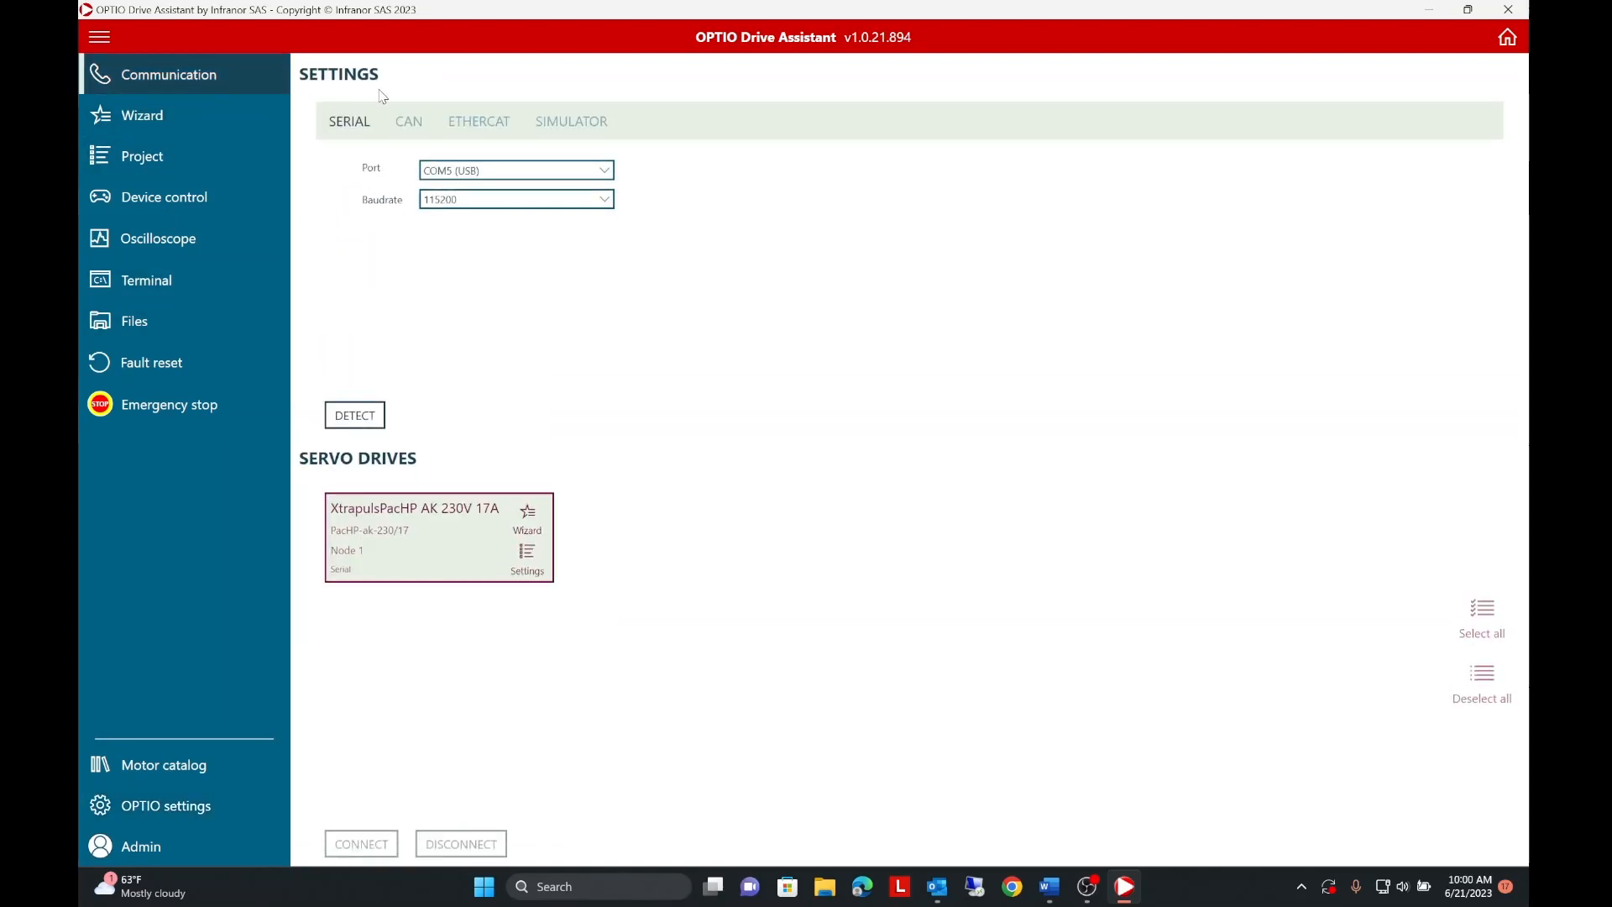